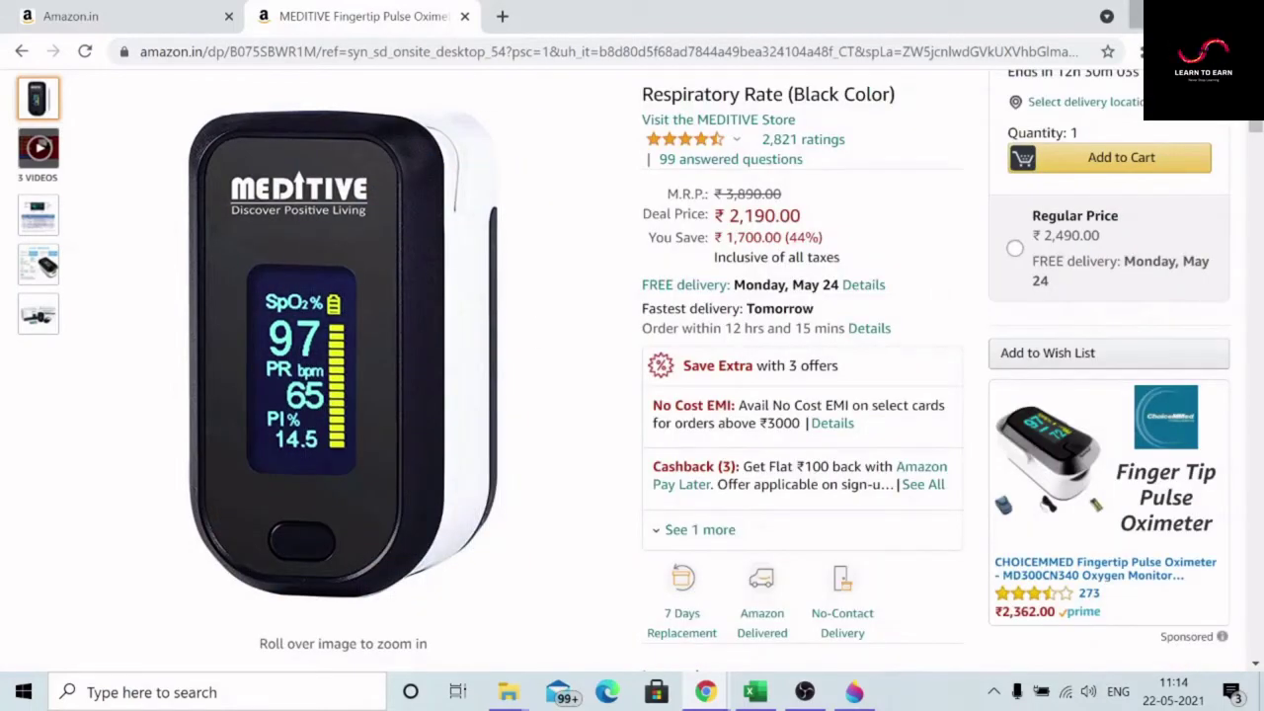
# Preview the desktop picture "image for background removal" in Photos, and close it again
pyautogui.click(1150, 15)
pyautogui.click(252, 43)
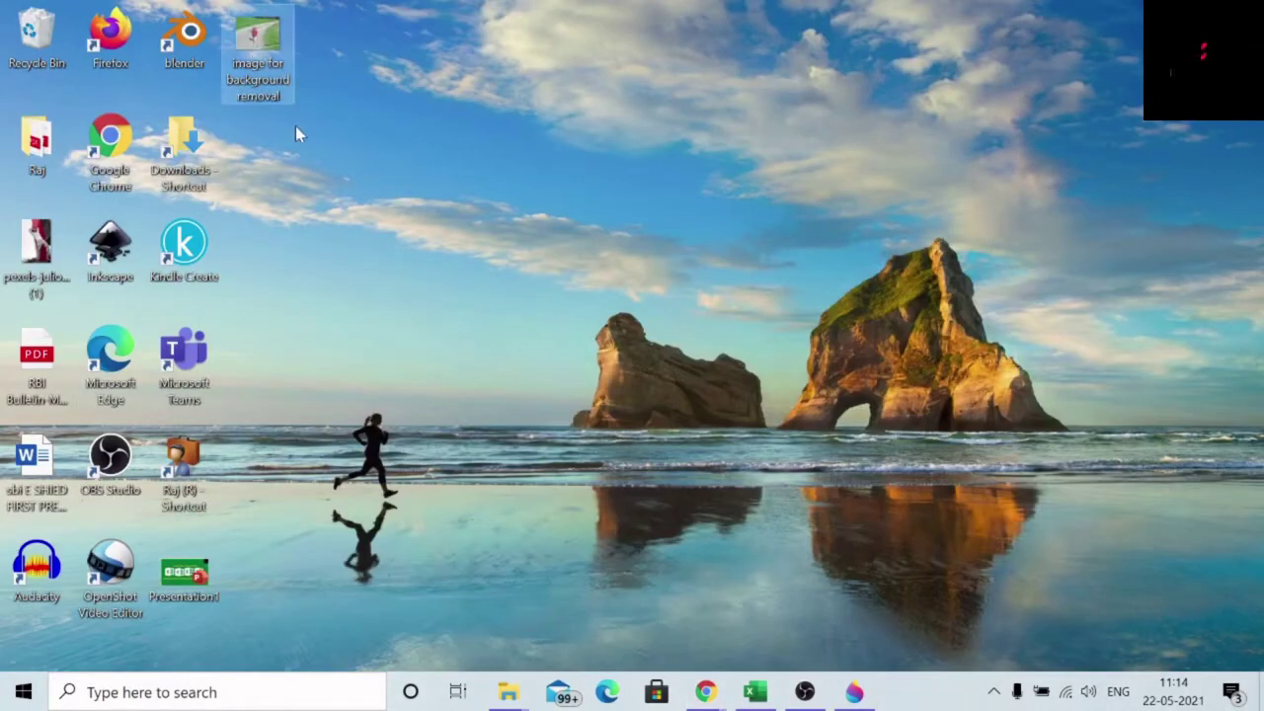
pyautogui.doubleClick(261, 44)
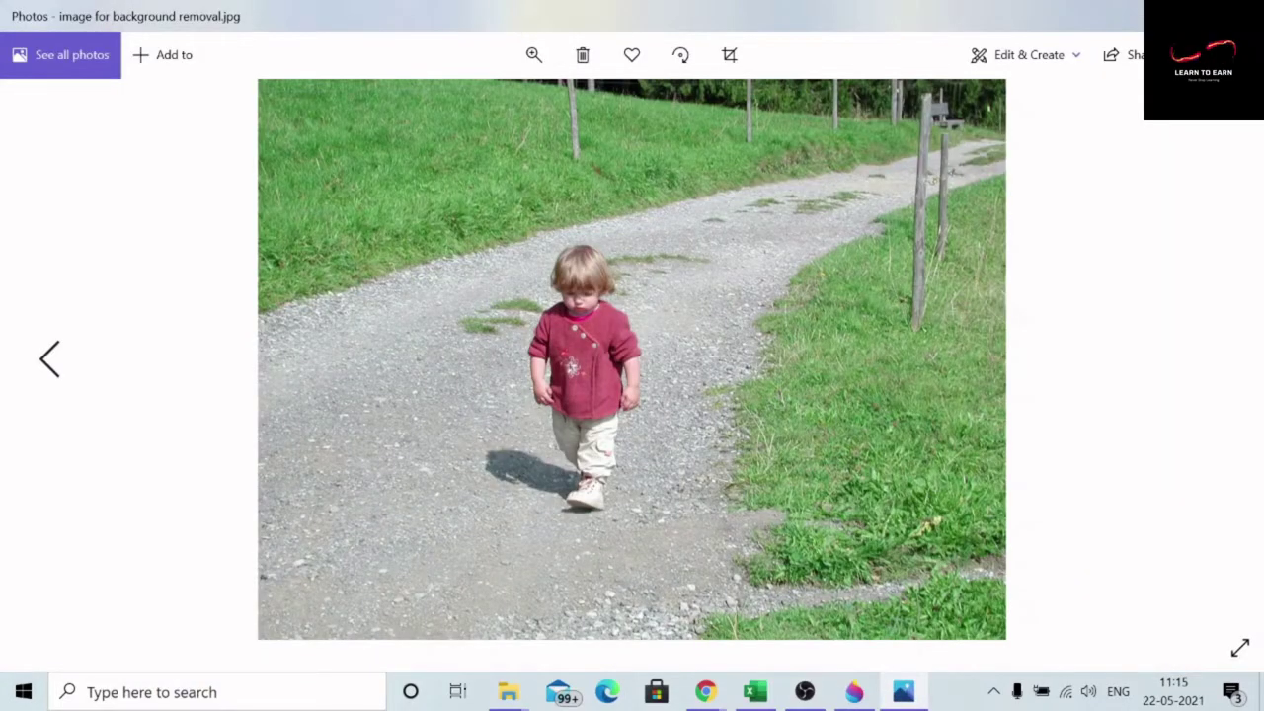
pyautogui.hotkey('alt', 'F4')
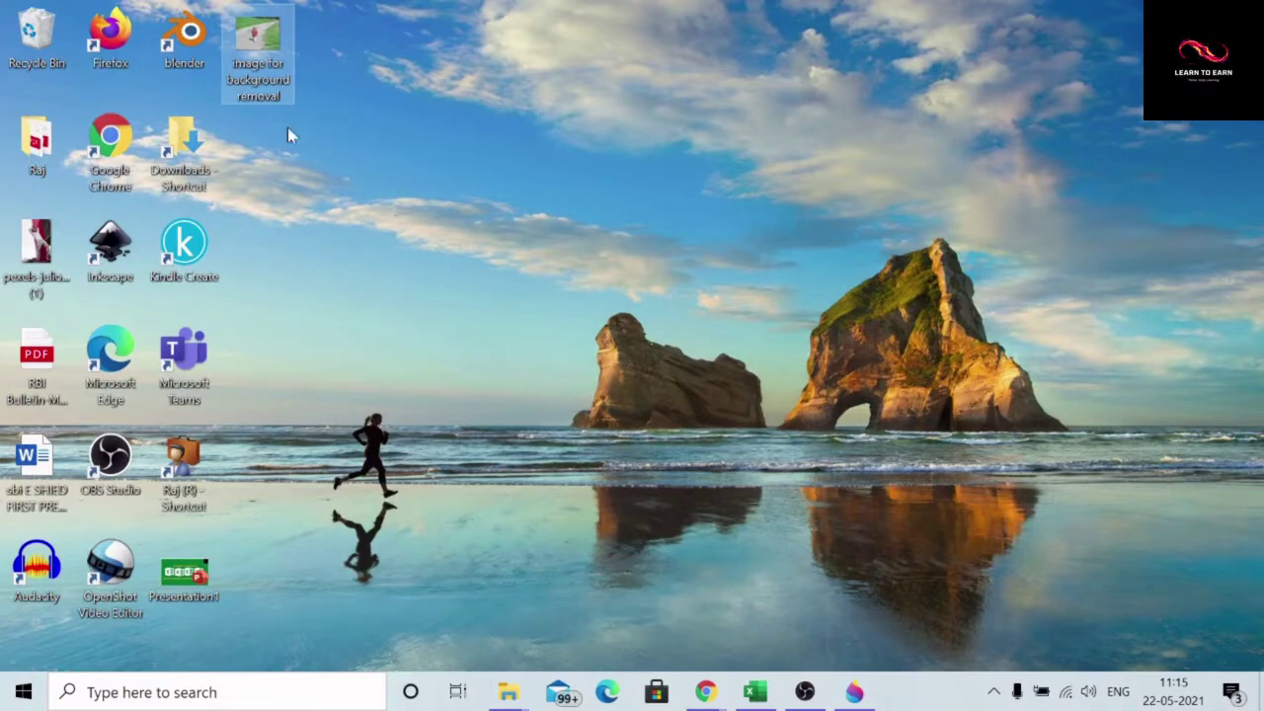
# Open the desktop picture "image for background removal" in Paint 3D
pyautogui.rightClick(260, 52)
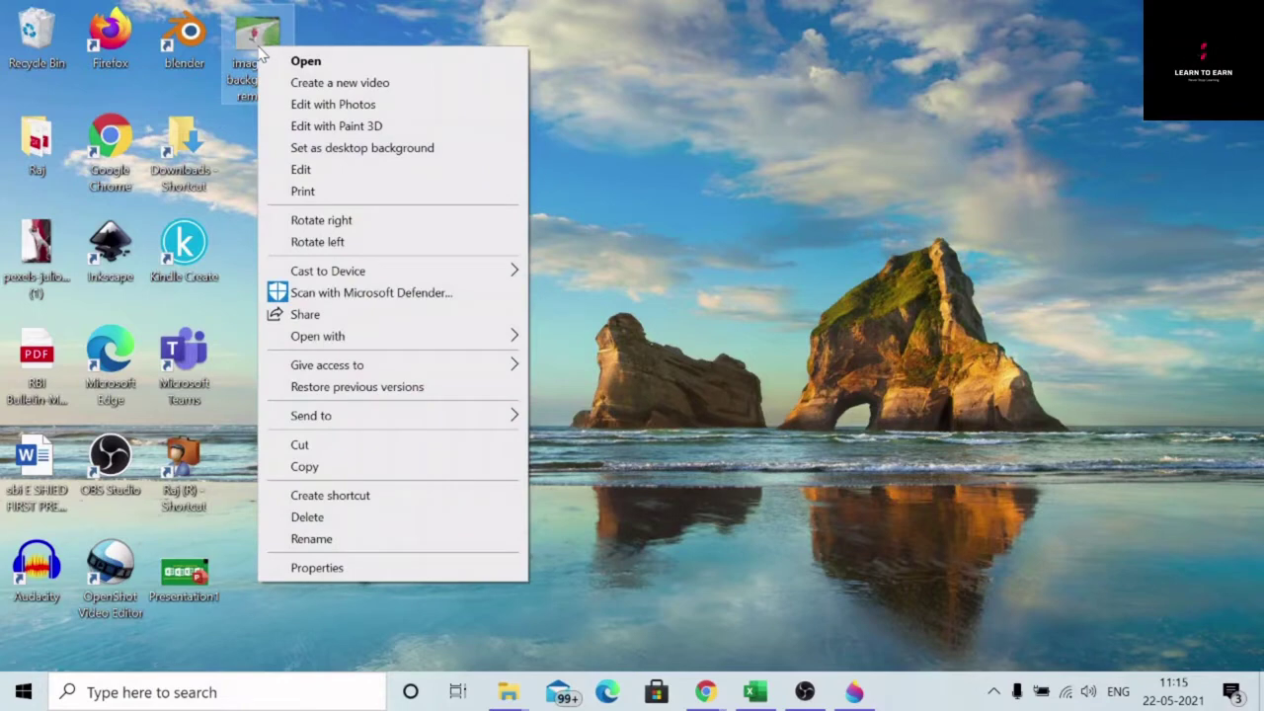
pyautogui.moveTo(483, 341)
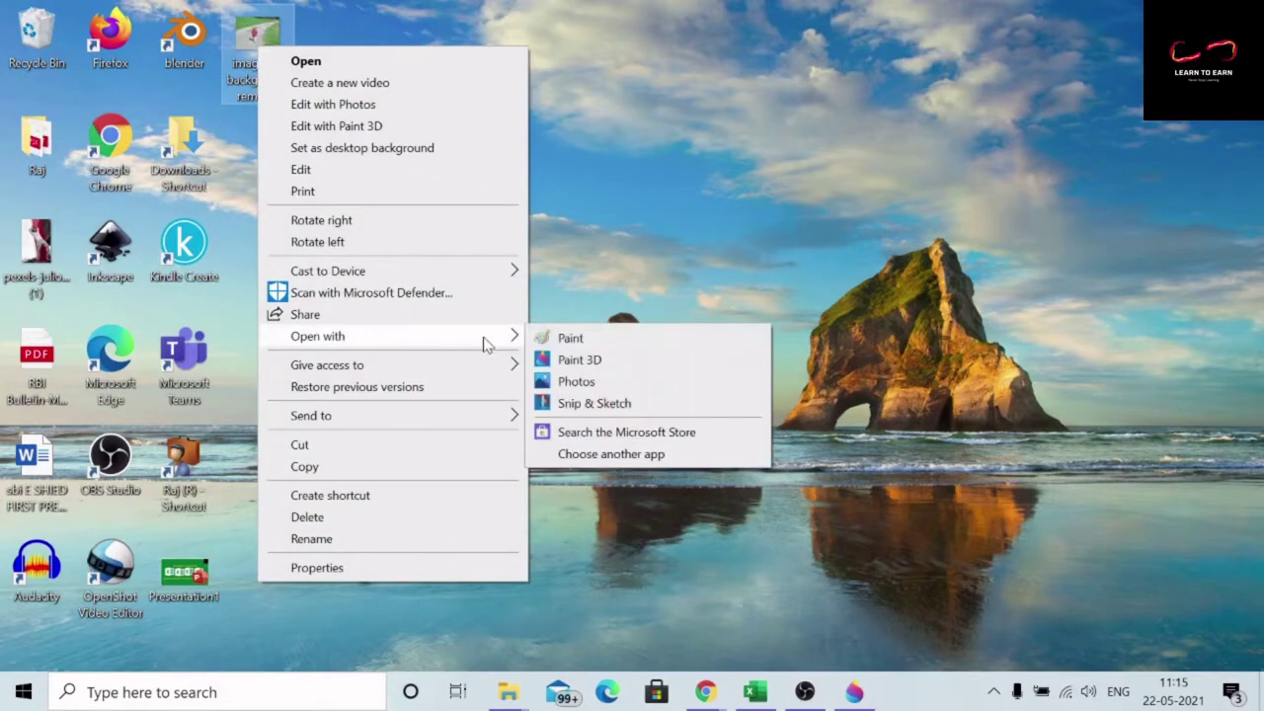
pyautogui.click(579, 361)
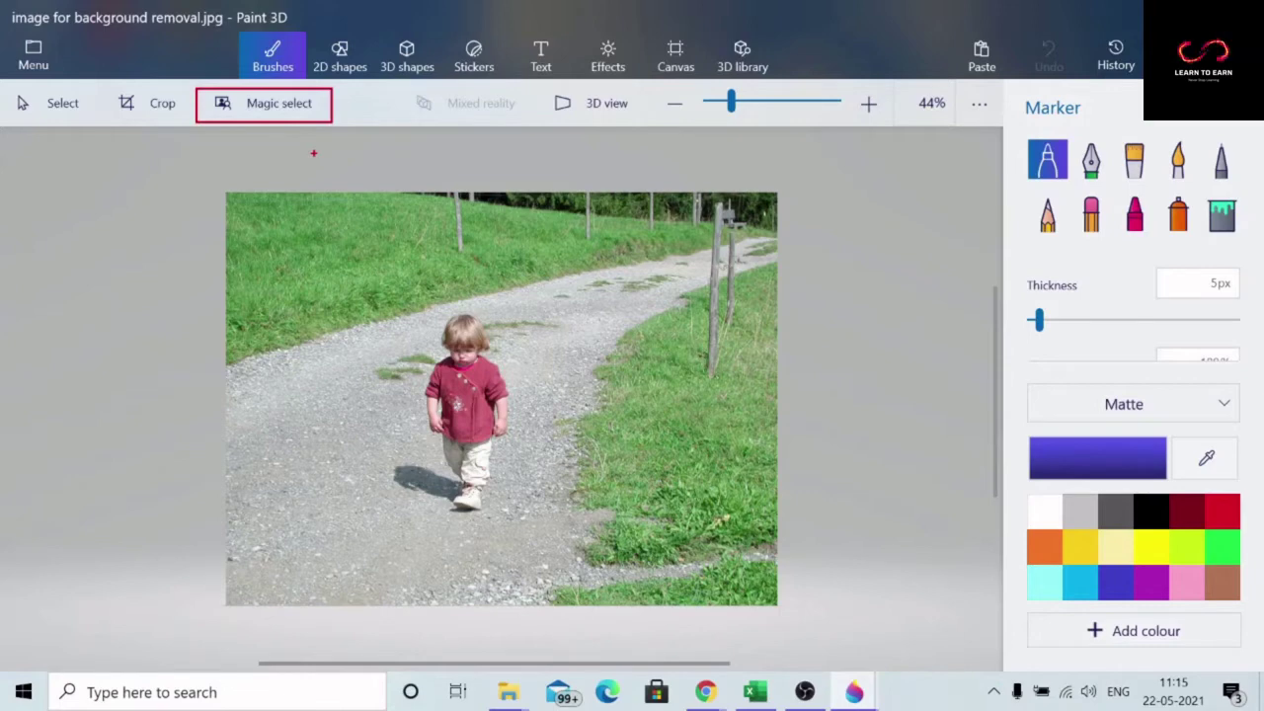
# Start a Magic select cutout and shrink the focus area closely around the child, including the head and shoe
pyautogui.click(279, 102)
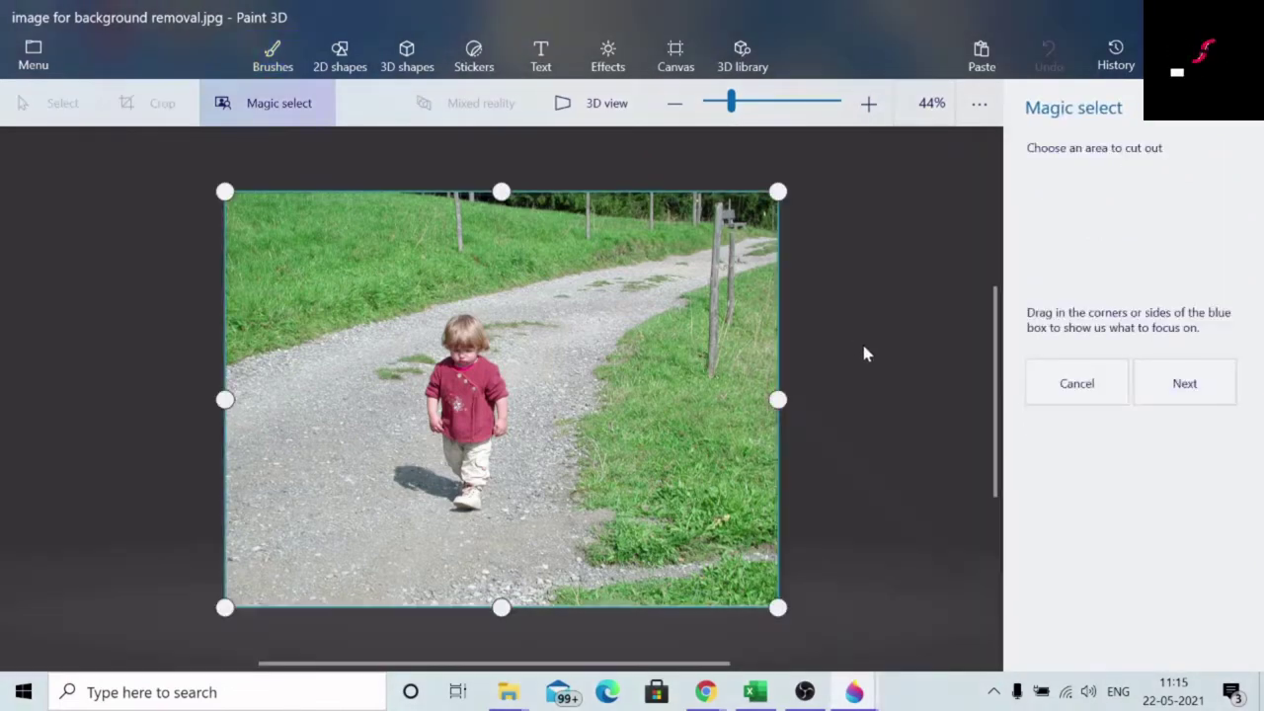
pyautogui.moveTo(778, 191); pyautogui.dragTo(683, 236)
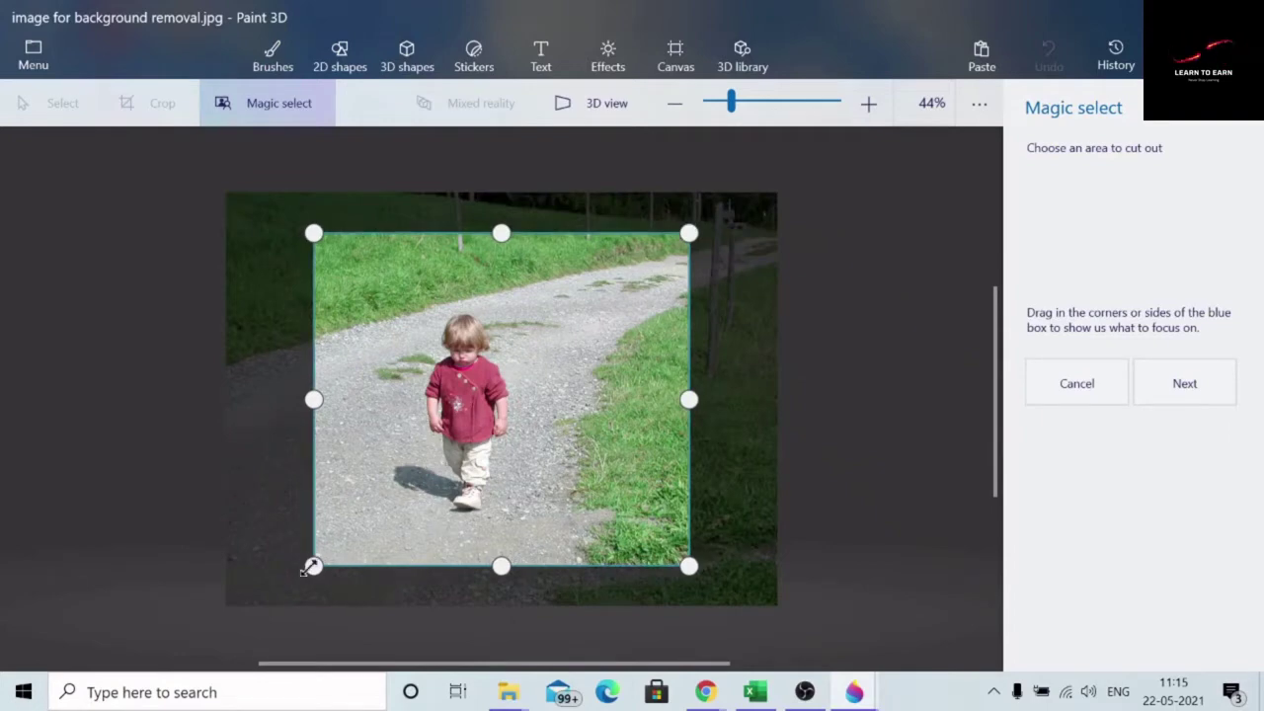
pyautogui.moveTo(312, 565); pyautogui.dragTo(336, 538)
pyautogui.moveTo(679, 270); pyautogui.dragTo(595, 294)
pyautogui.moveTo(591, 399); pyautogui.dragTo(587, 399)
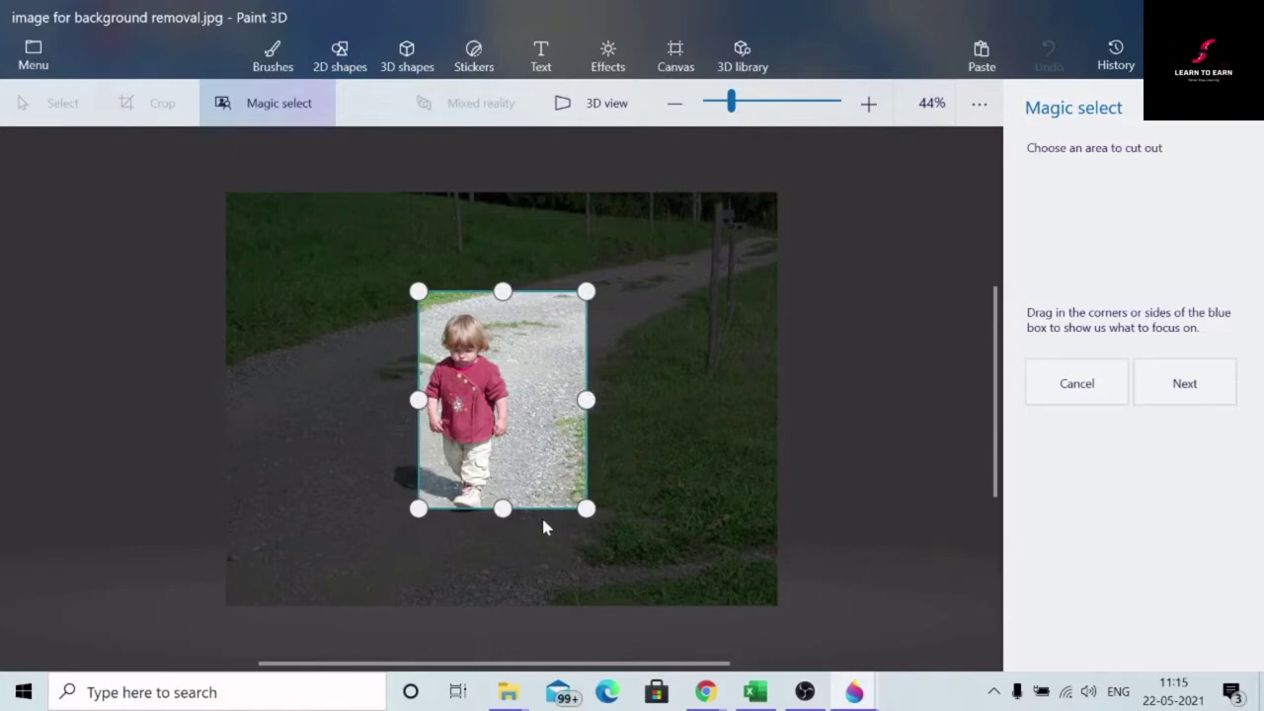
pyautogui.moveTo(504, 514); pyautogui.dragTo(505, 520)
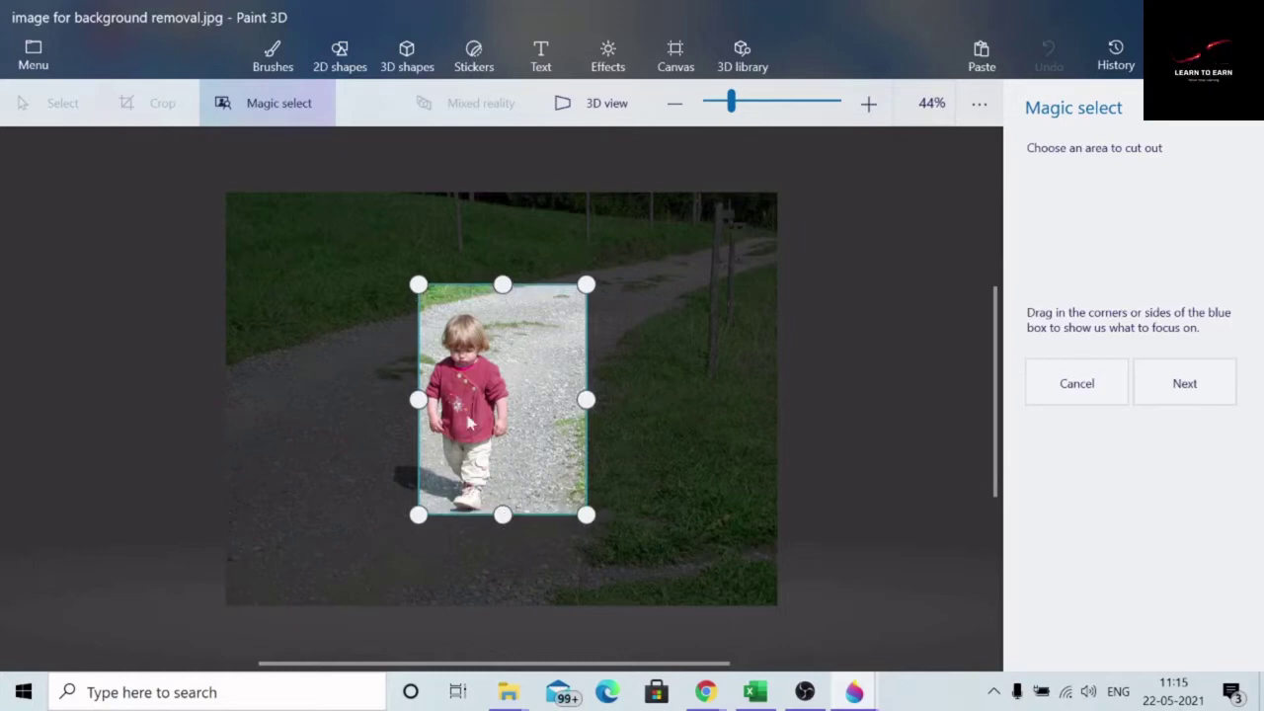
pyautogui.click(1185, 385)
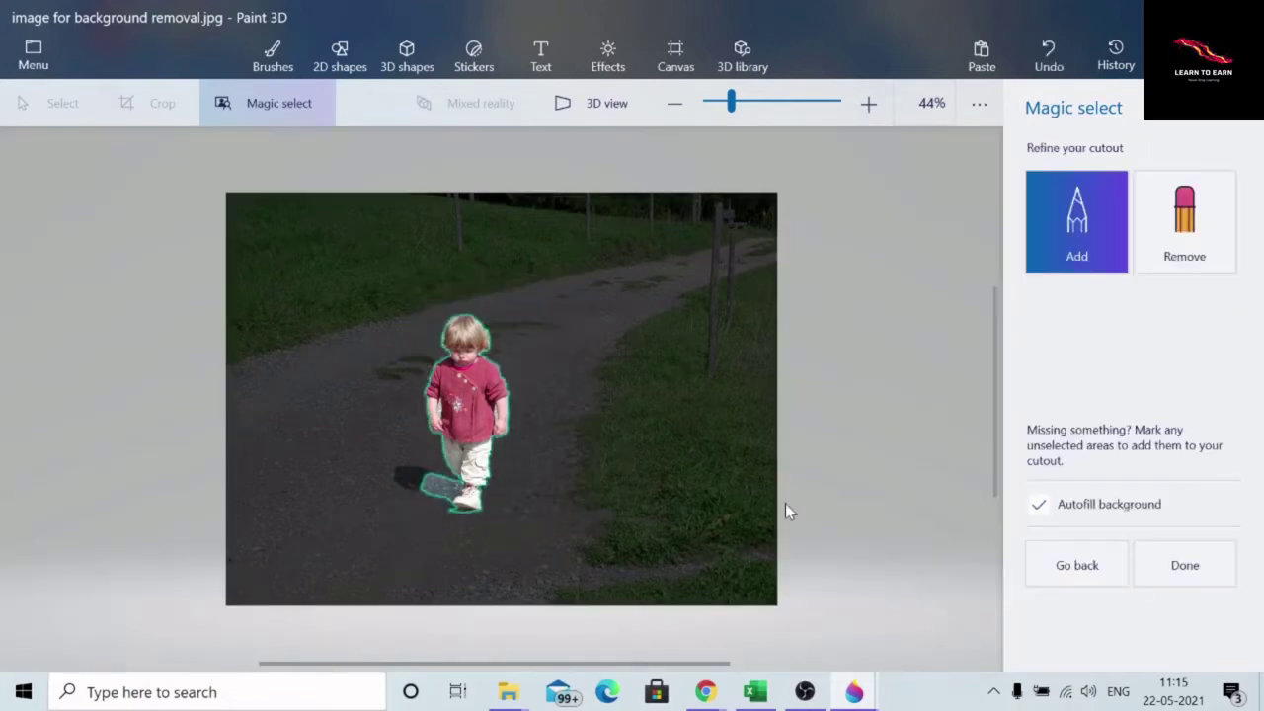
# Remove the patch of ground shadow beside the child's shoe from the cutout
pyautogui.click(869, 103)
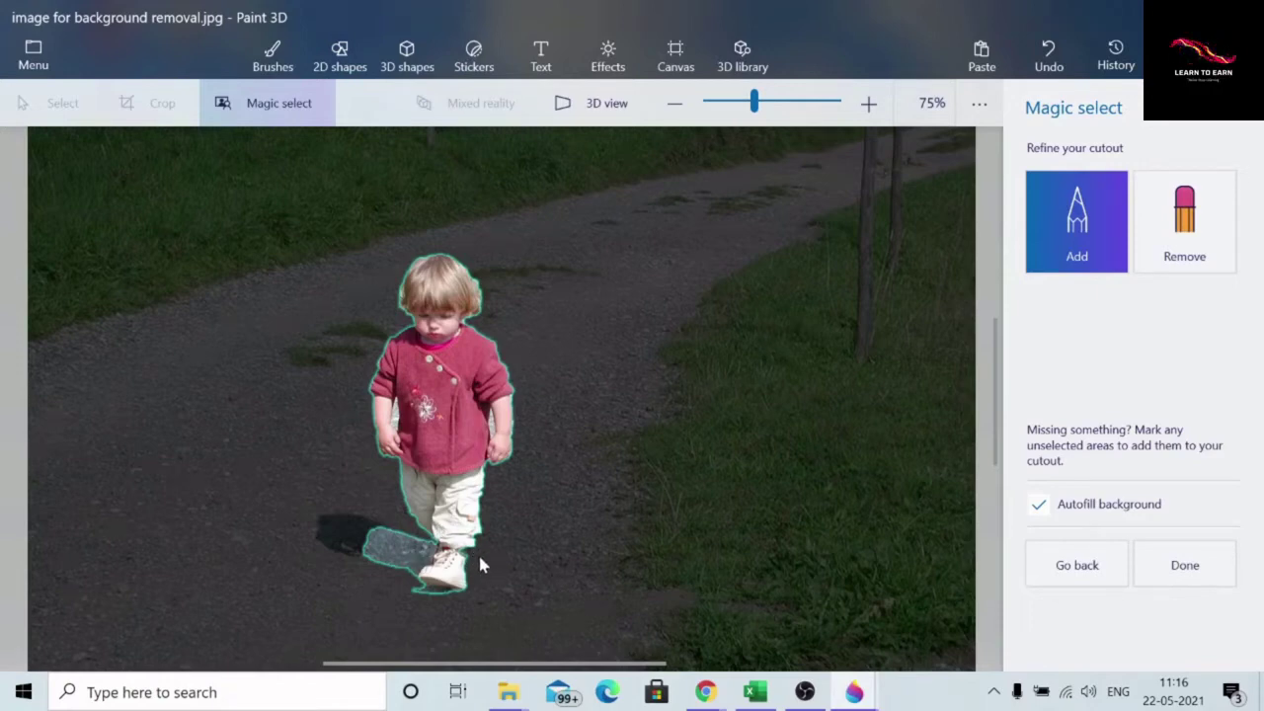
pyautogui.click(1039, 214)
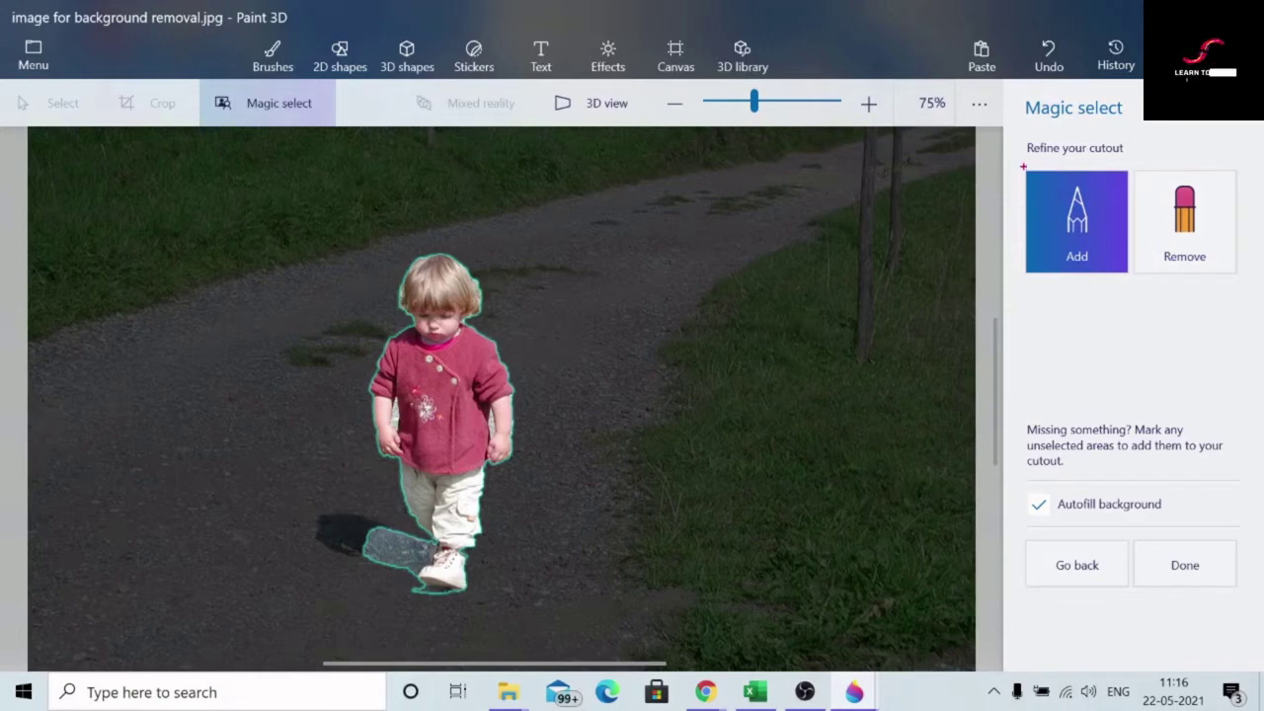
pyautogui.moveTo(1023, 166)
pyautogui.mouseDown()
pyautogui.moveTo(1031, 289)
pyautogui.moveTo(1131, 287)
pyautogui.mouseUp()
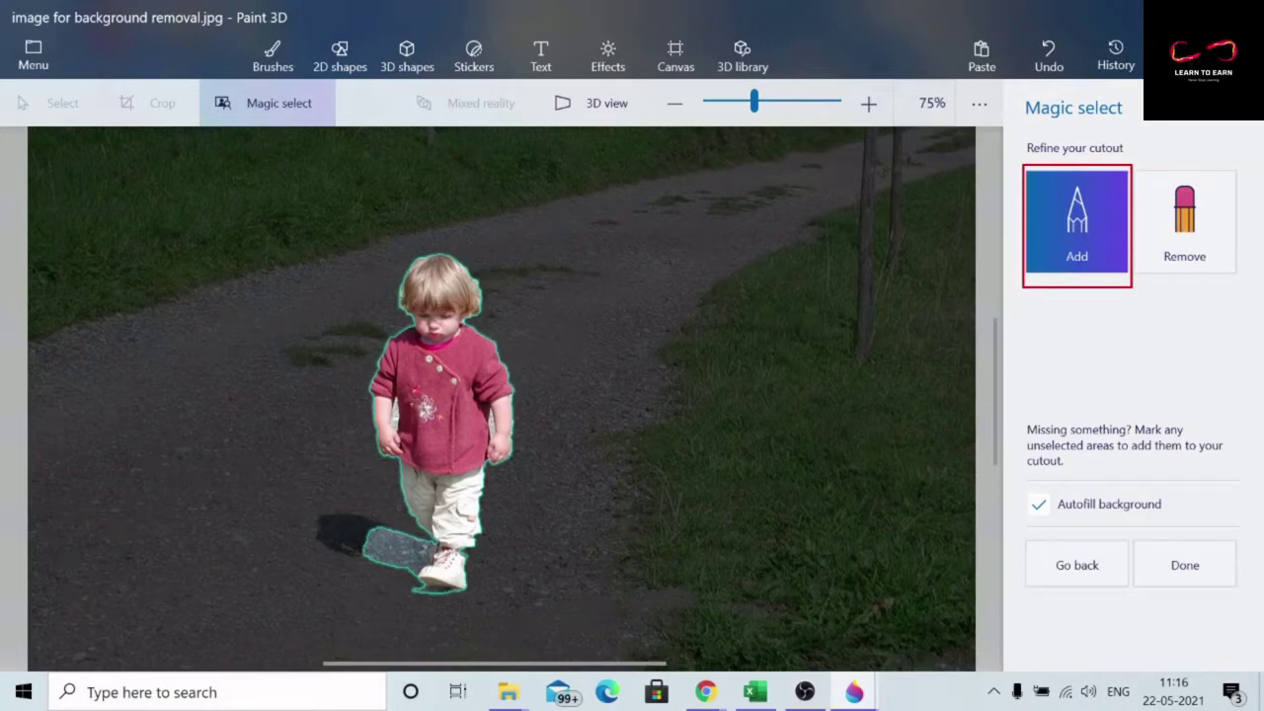
pyautogui.moveTo(1132, 287); pyautogui.dragTo(1244, 281)
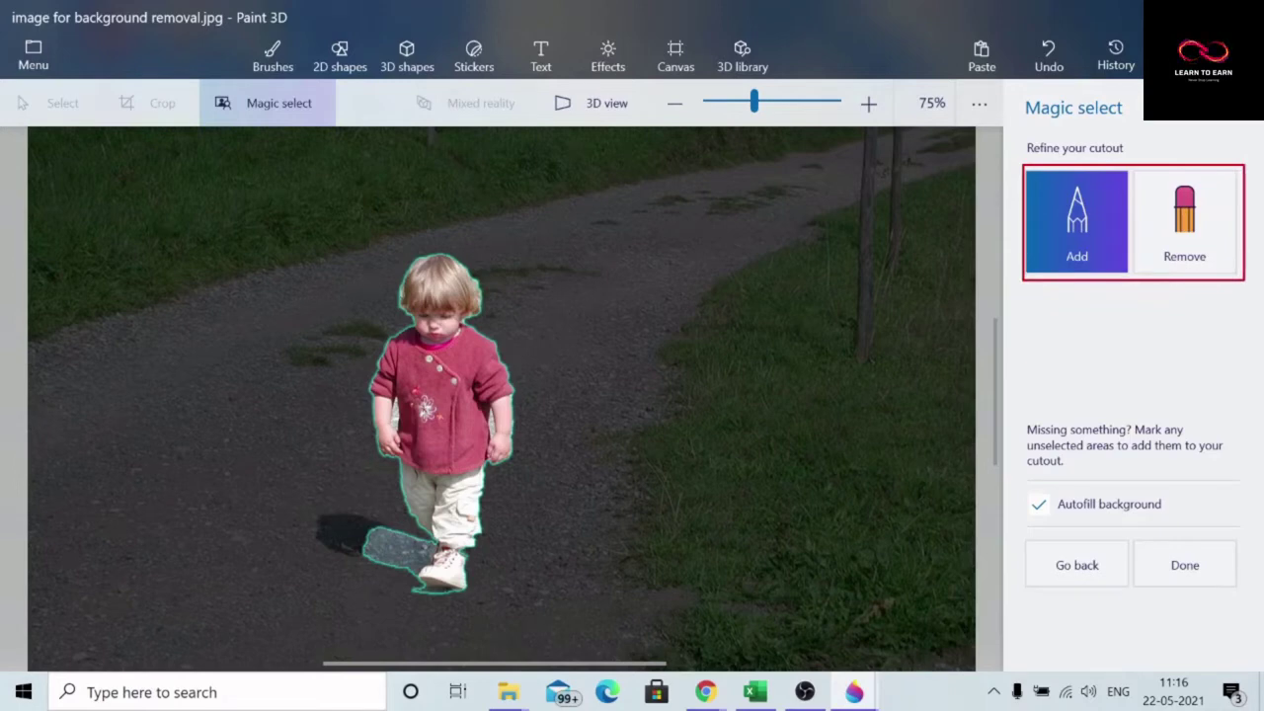
pyautogui.click(1193, 244)
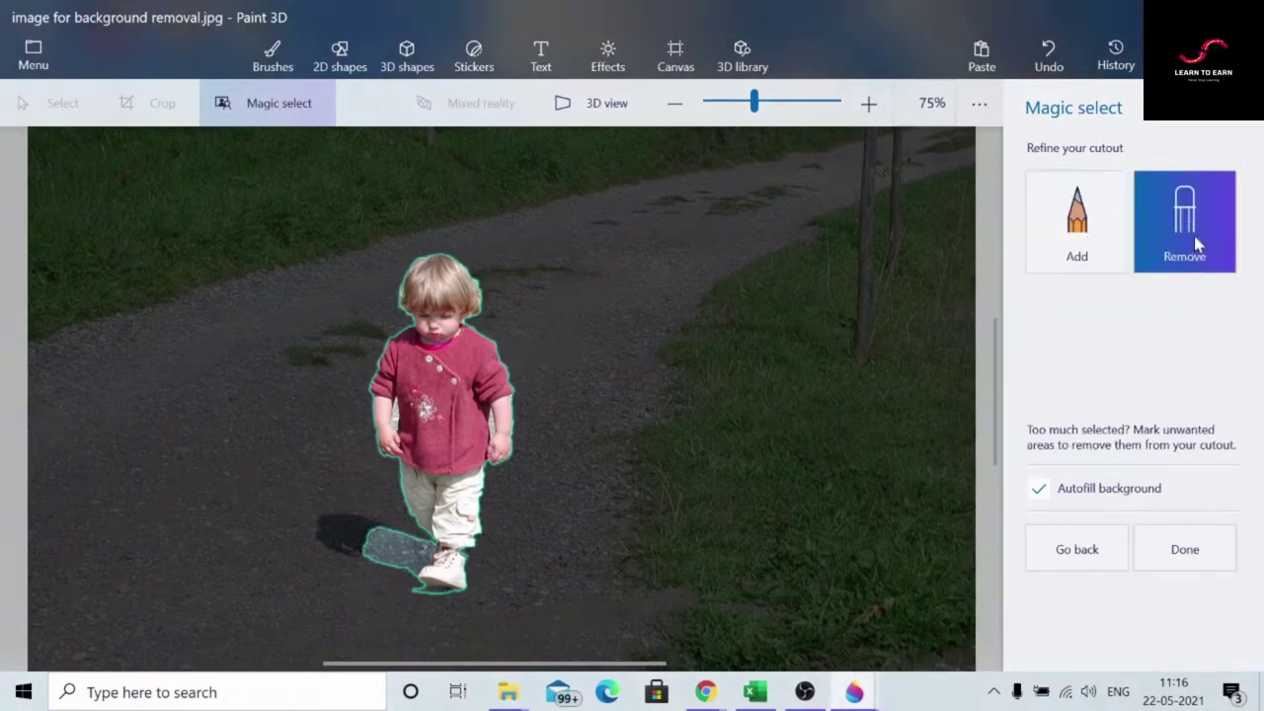
pyautogui.moveTo(395, 542); pyautogui.dragTo(400, 568)
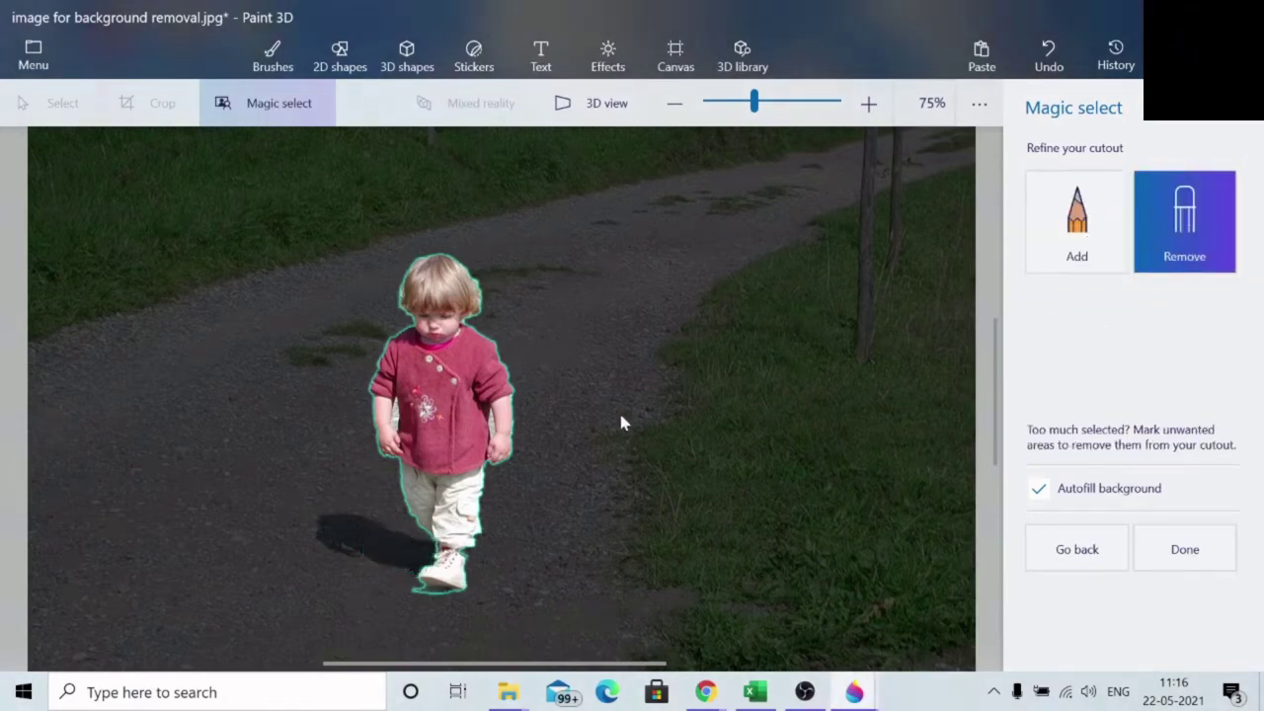
# Remove the background gaps between the child's arms and jacket on both sides from the cutout
pyautogui.click(869, 104)
pyautogui.click(869, 104)
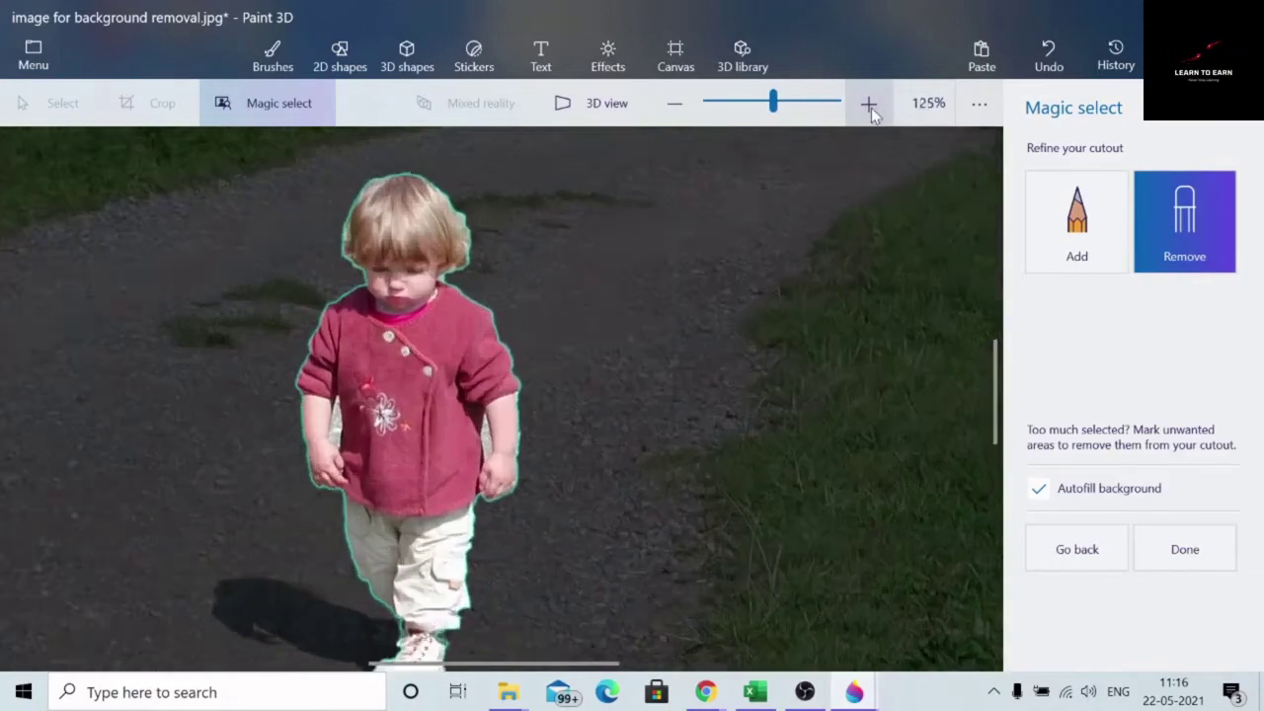
pyautogui.click(869, 104)
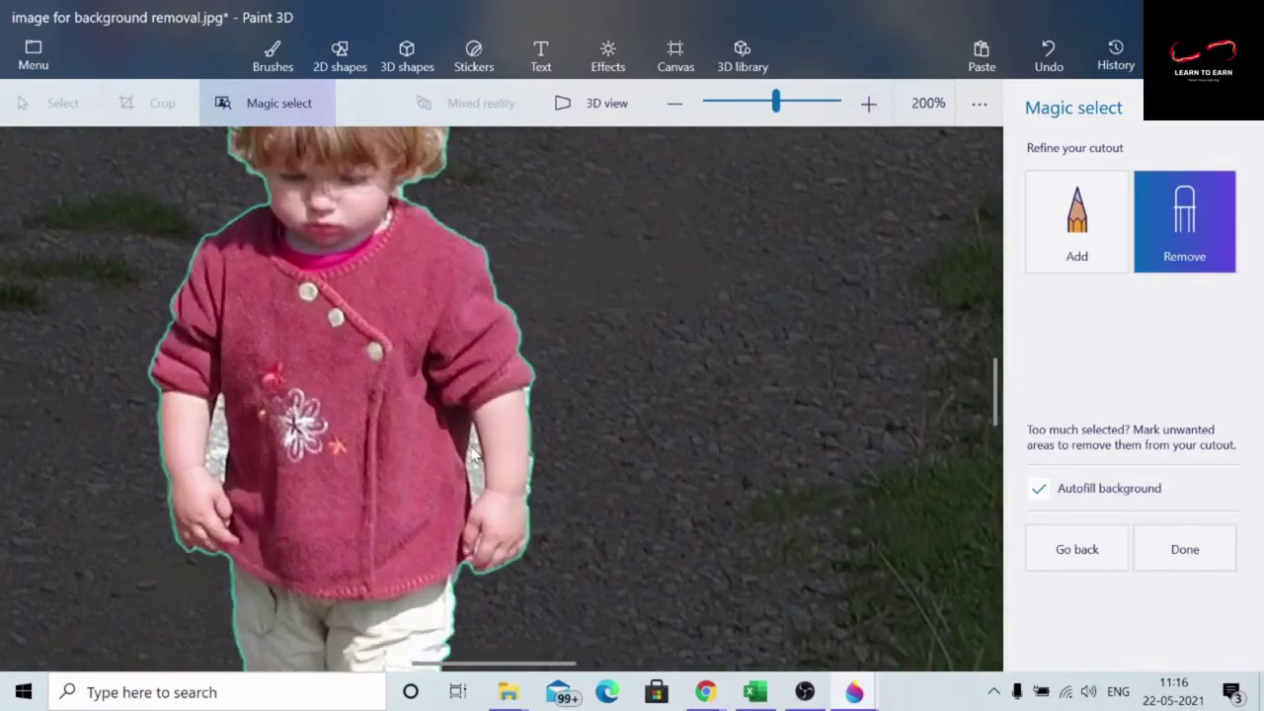
pyautogui.moveTo(476, 456); pyautogui.dragTo(482, 493)
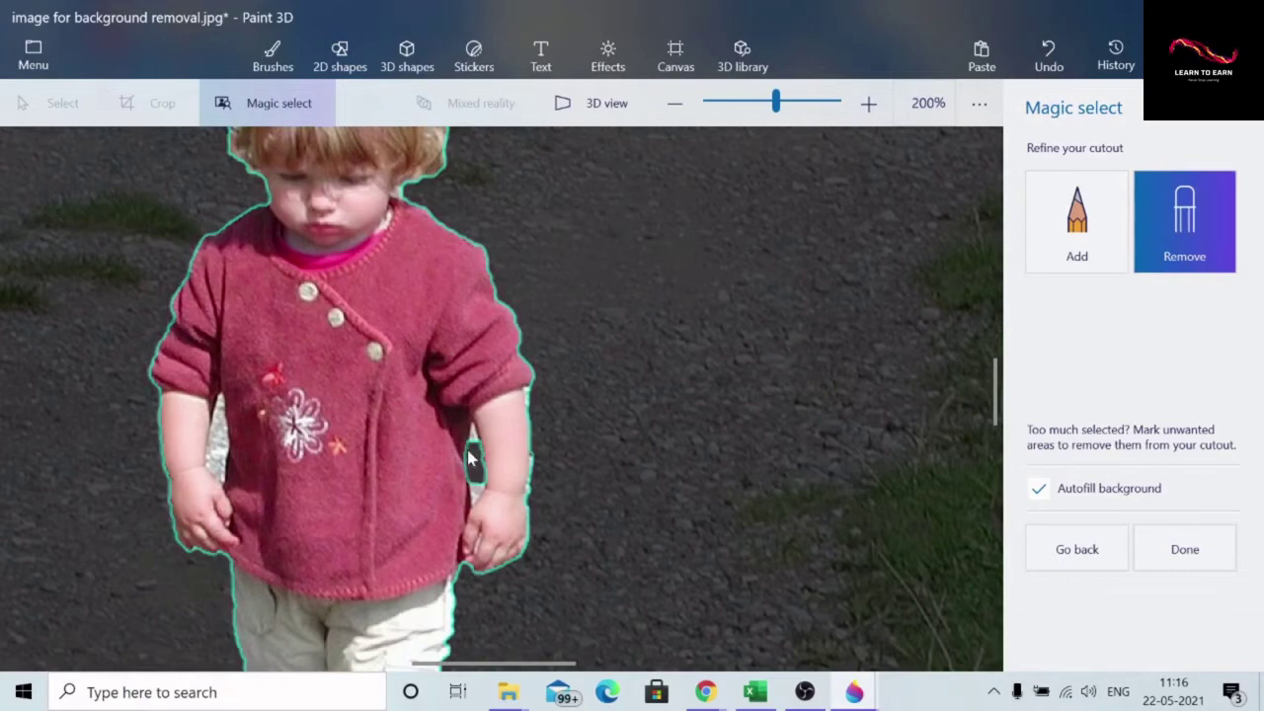
pyautogui.moveTo(475, 428); pyautogui.dragTo(467, 509)
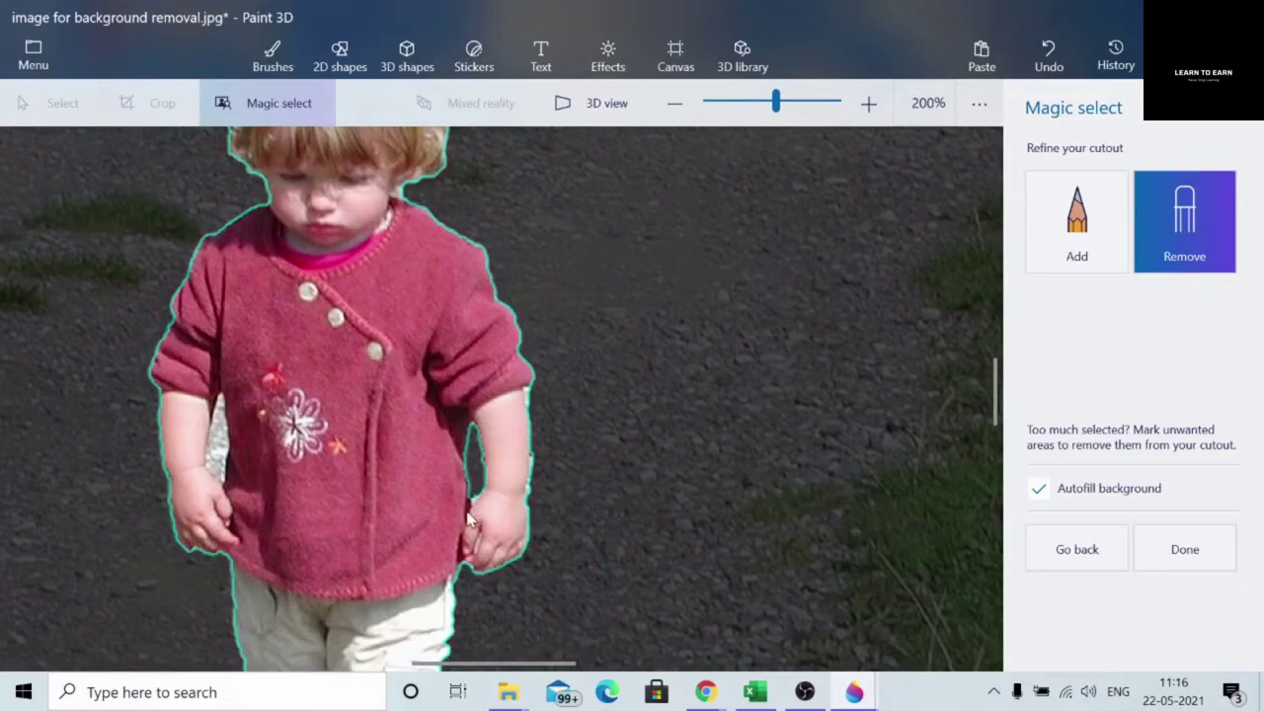
pyautogui.moveTo(221, 431); pyautogui.dragTo(225, 494)
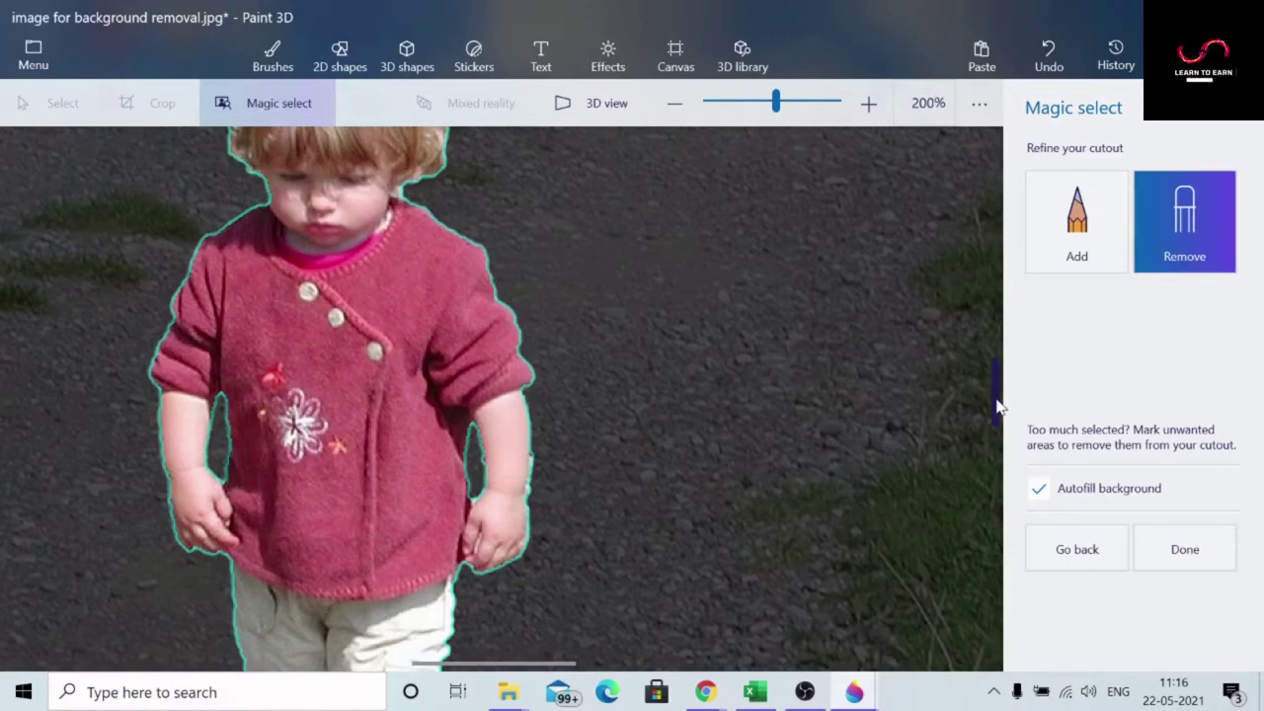
# Remove the dark ground strip beneath the shoe from the cutout and add the shoe's sole back in
pyautogui.moveTo(992, 395); pyautogui.dragTo(1002, 454)
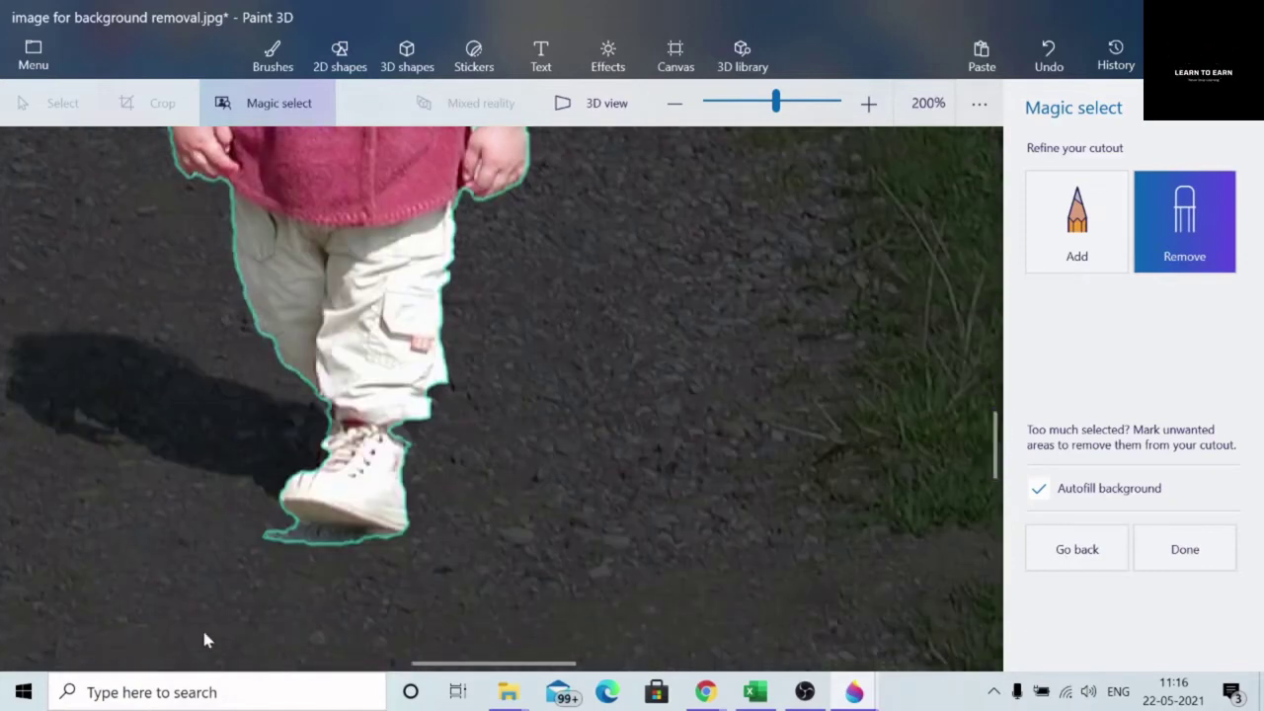
pyautogui.moveTo(259, 547); pyautogui.dragTo(346, 555)
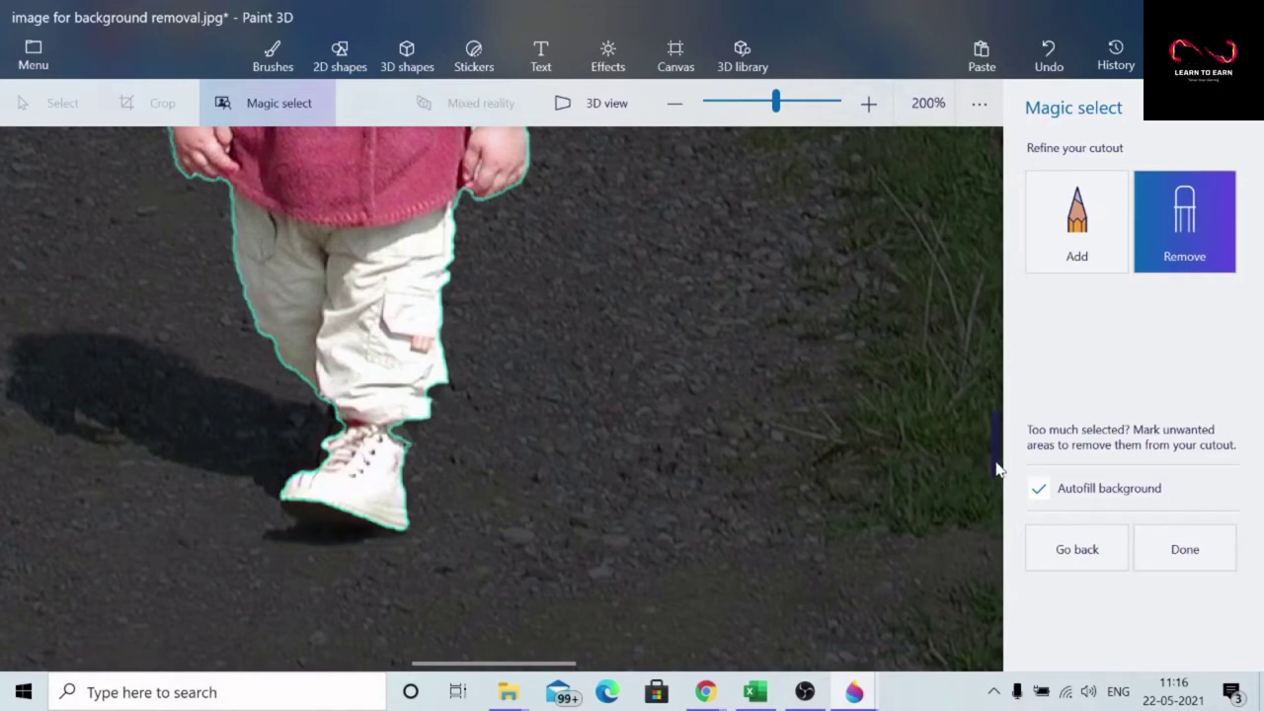
pyautogui.click(1079, 232)
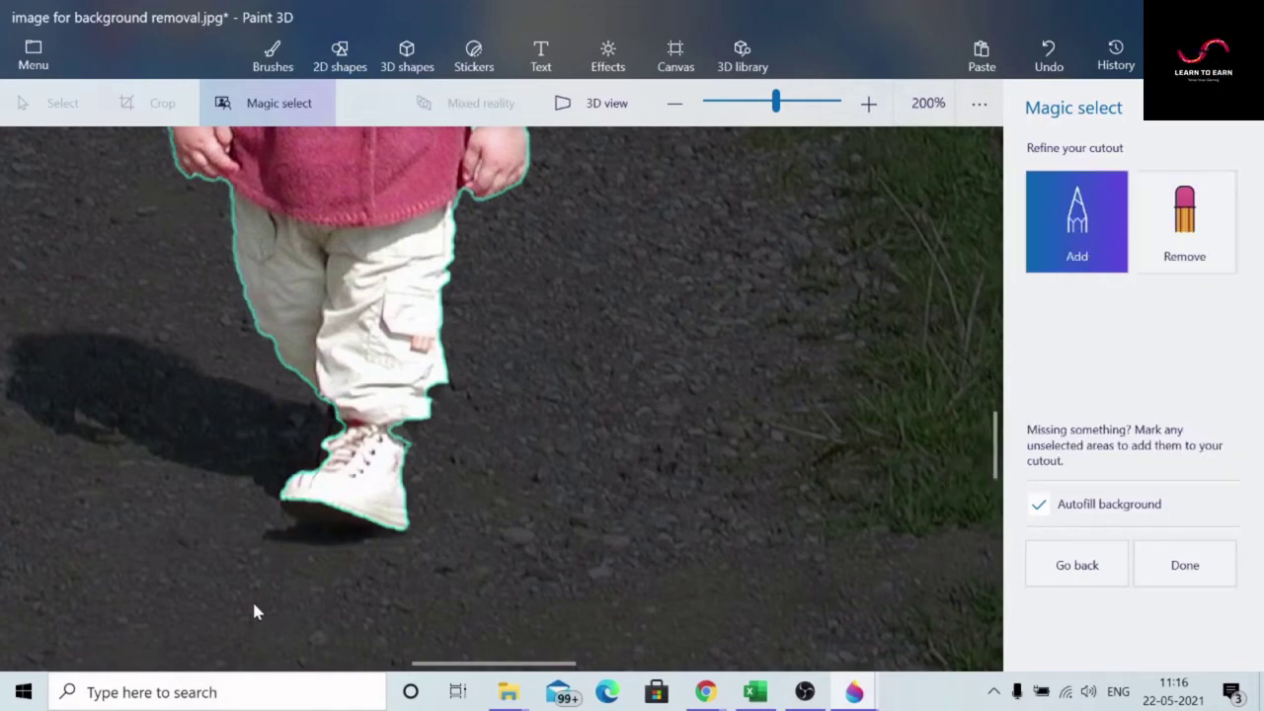
pyautogui.click(286, 507)
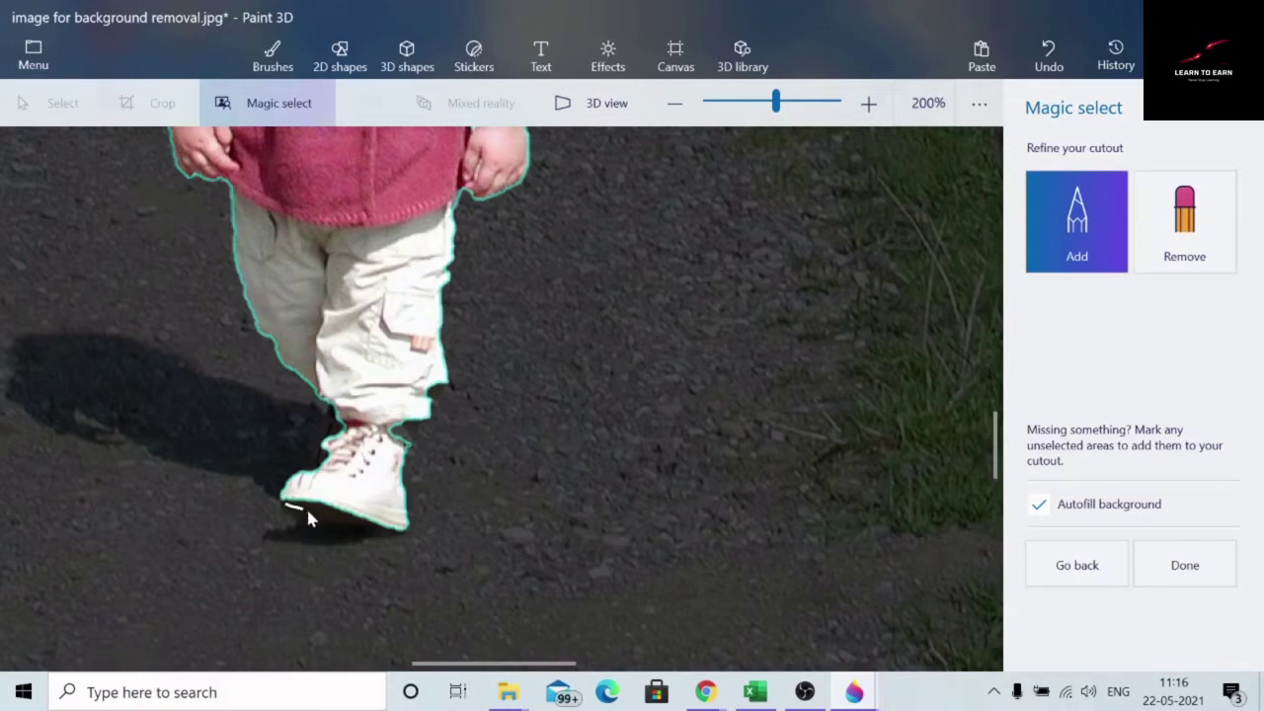
pyautogui.click(370, 530)
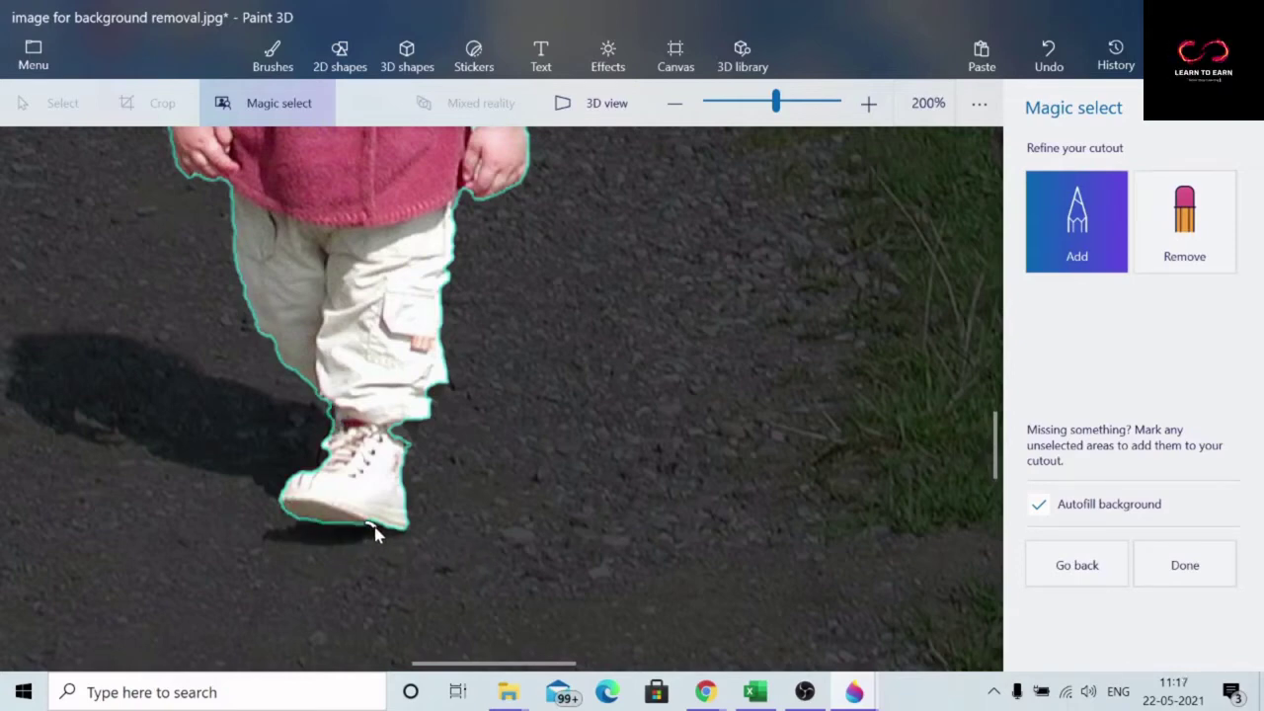
# Trim the excess ground below the shoe's heel from the cutout
pyautogui.click(1180, 235)
pyautogui.moveTo(333, 538); pyautogui.dragTo(355, 540)
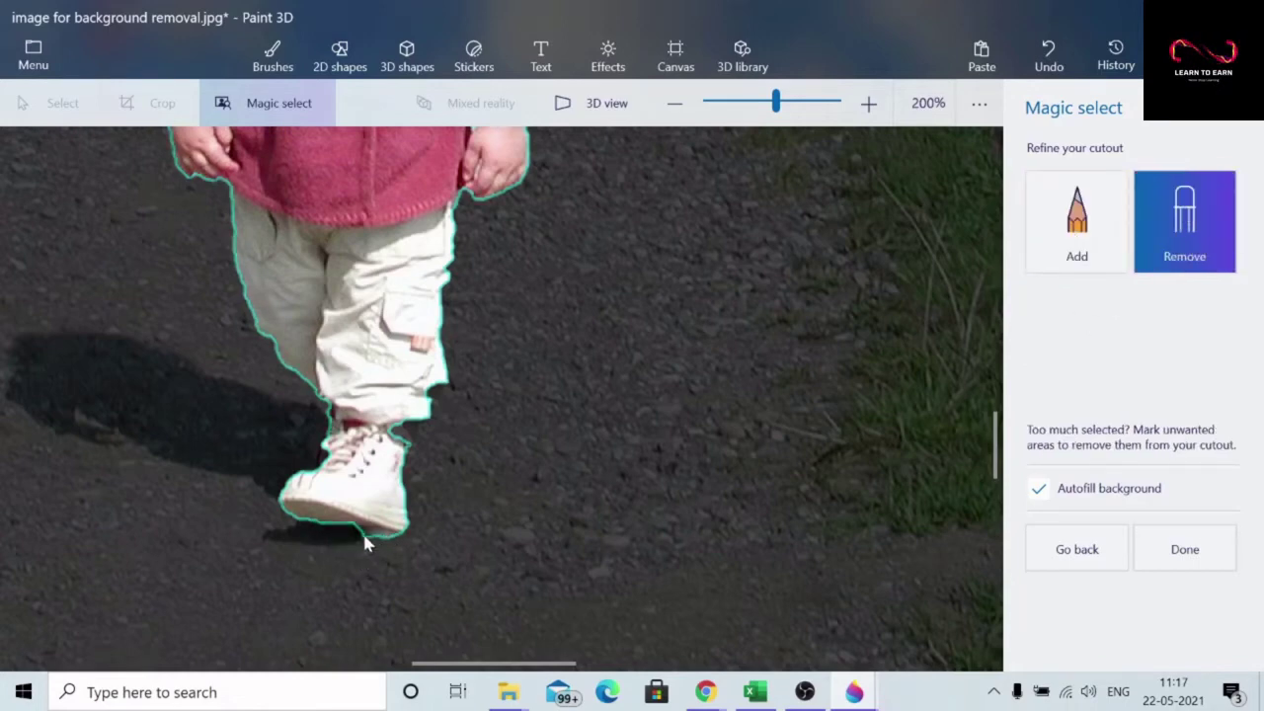
pyautogui.moveTo(366, 538); pyautogui.dragTo(380, 548)
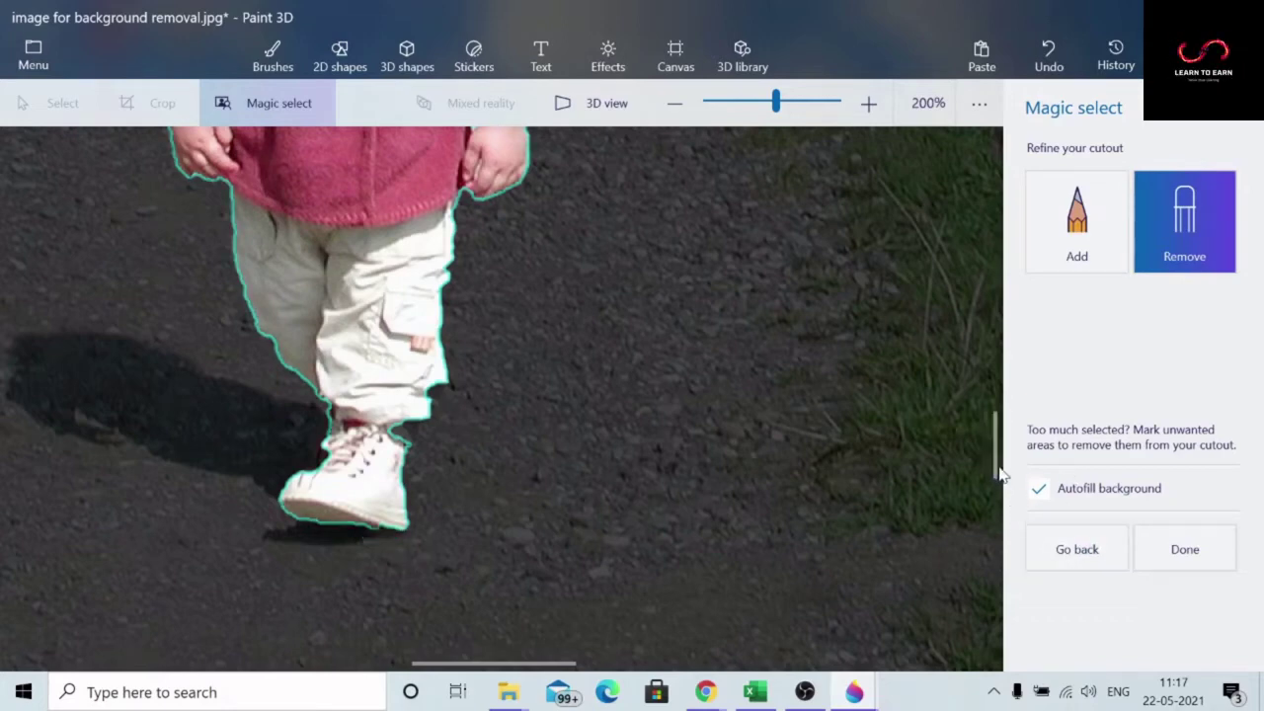
# Add the missing edge of the trouser cuff above the shoe to the cutout
pyautogui.scroll(1, 995, 464)
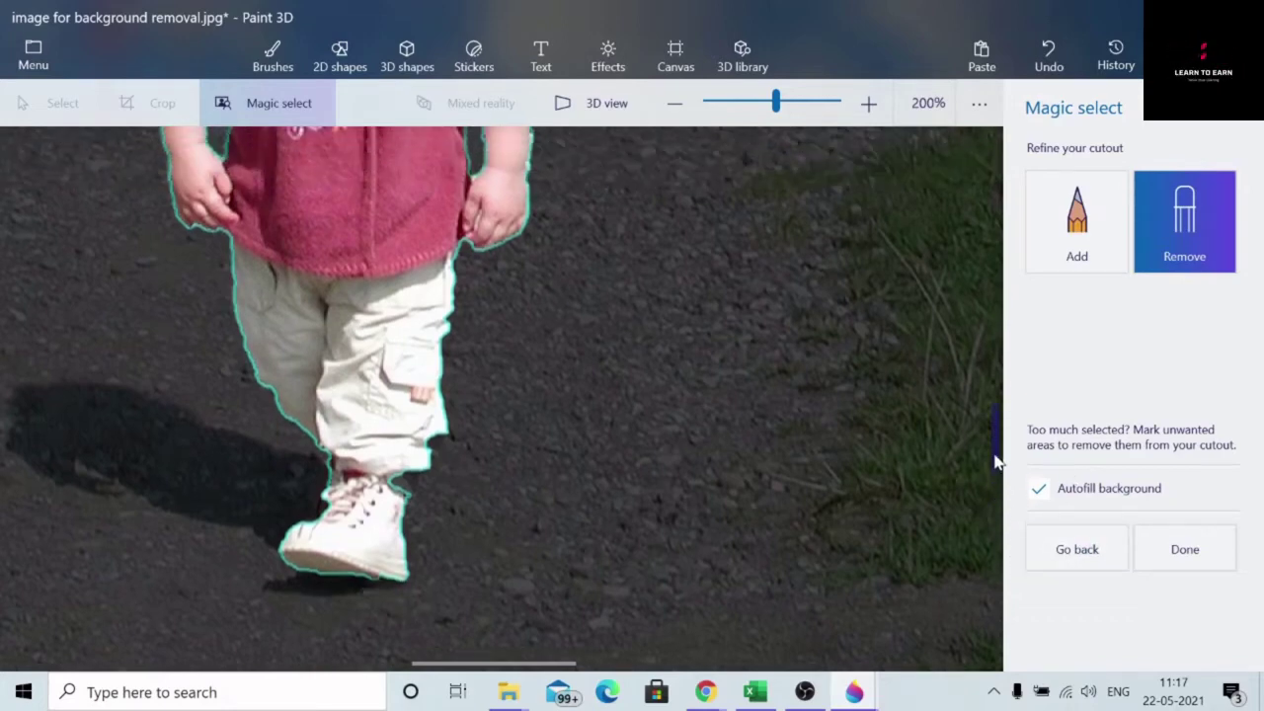
pyautogui.click(1077, 249)
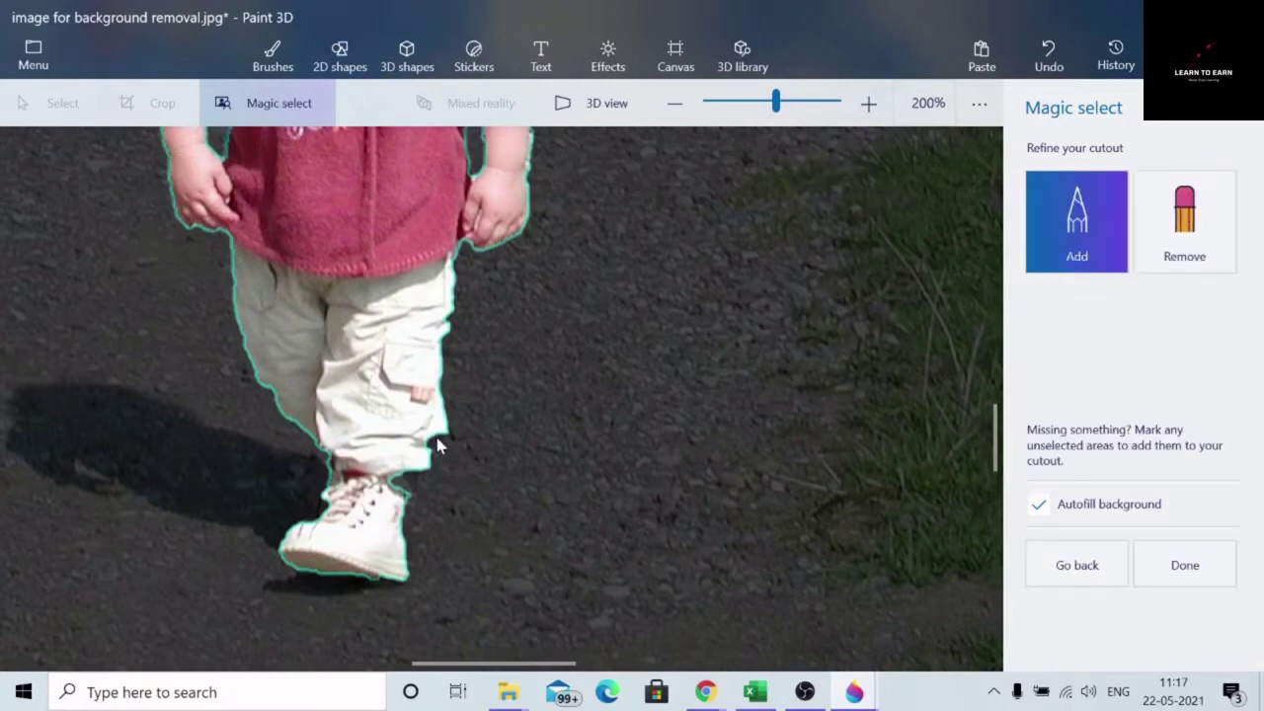
pyautogui.moveTo(438, 436); pyautogui.dragTo(428, 463)
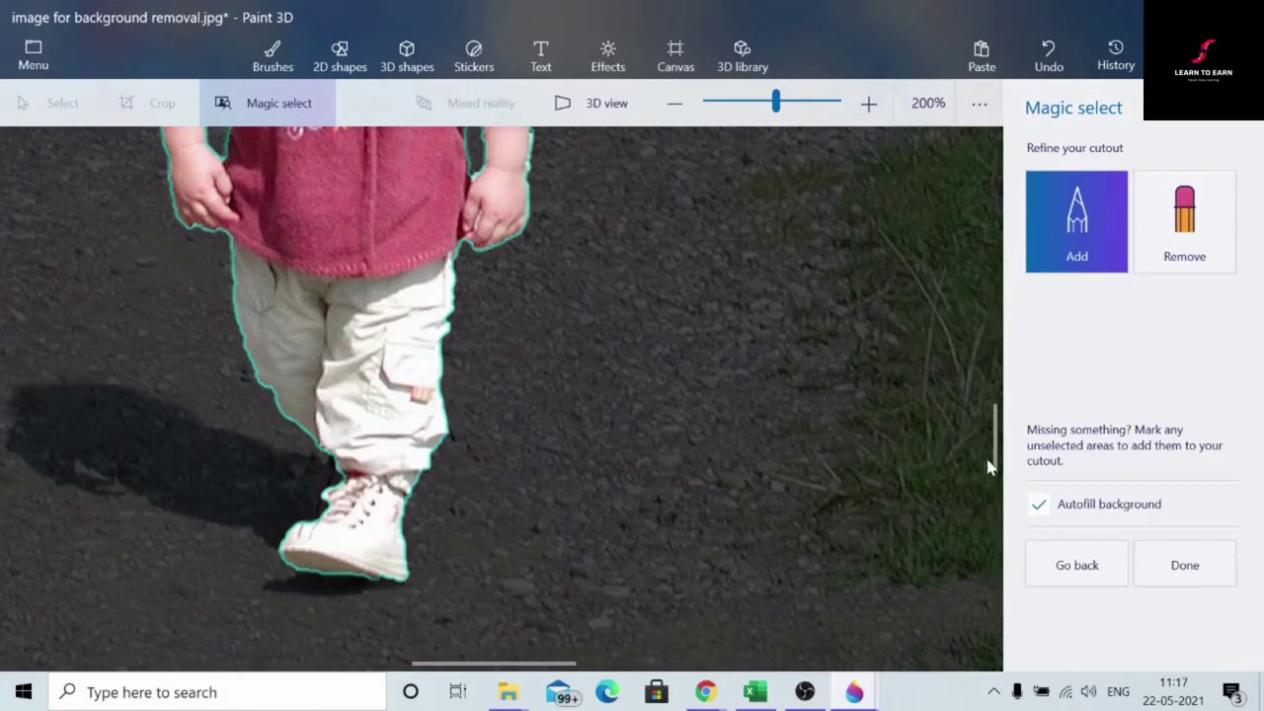
# Finish the child's cutout with Autofill background enabled
pyautogui.scroll(3, 1002, 435)
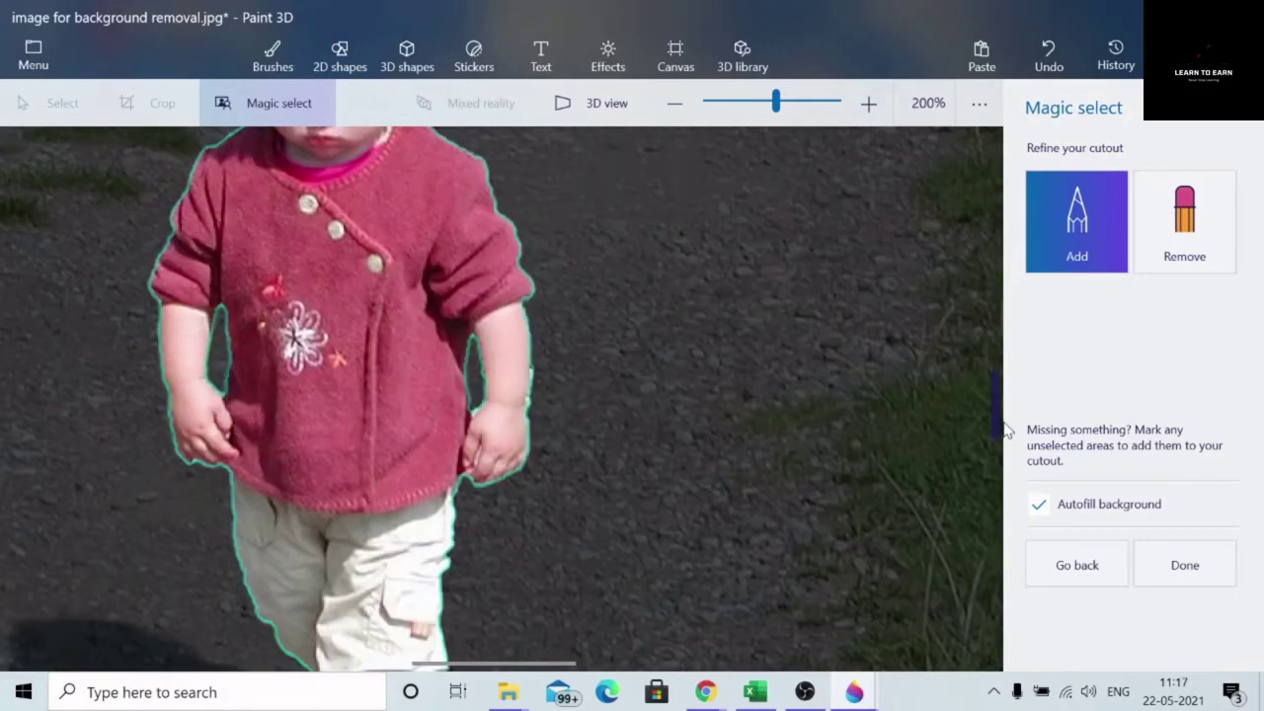
pyautogui.moveTo(1005, 429); pyautogui.dragTo(1006, 459)
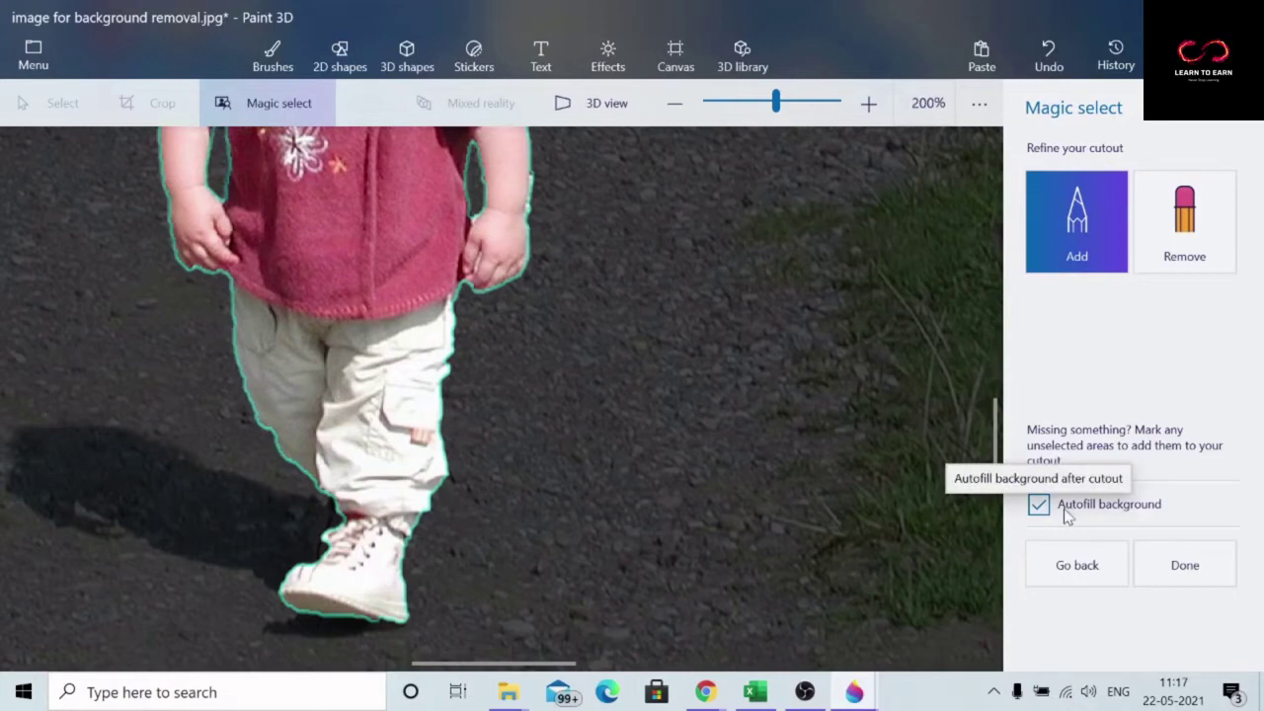
pyautogui.click(1180, 567)
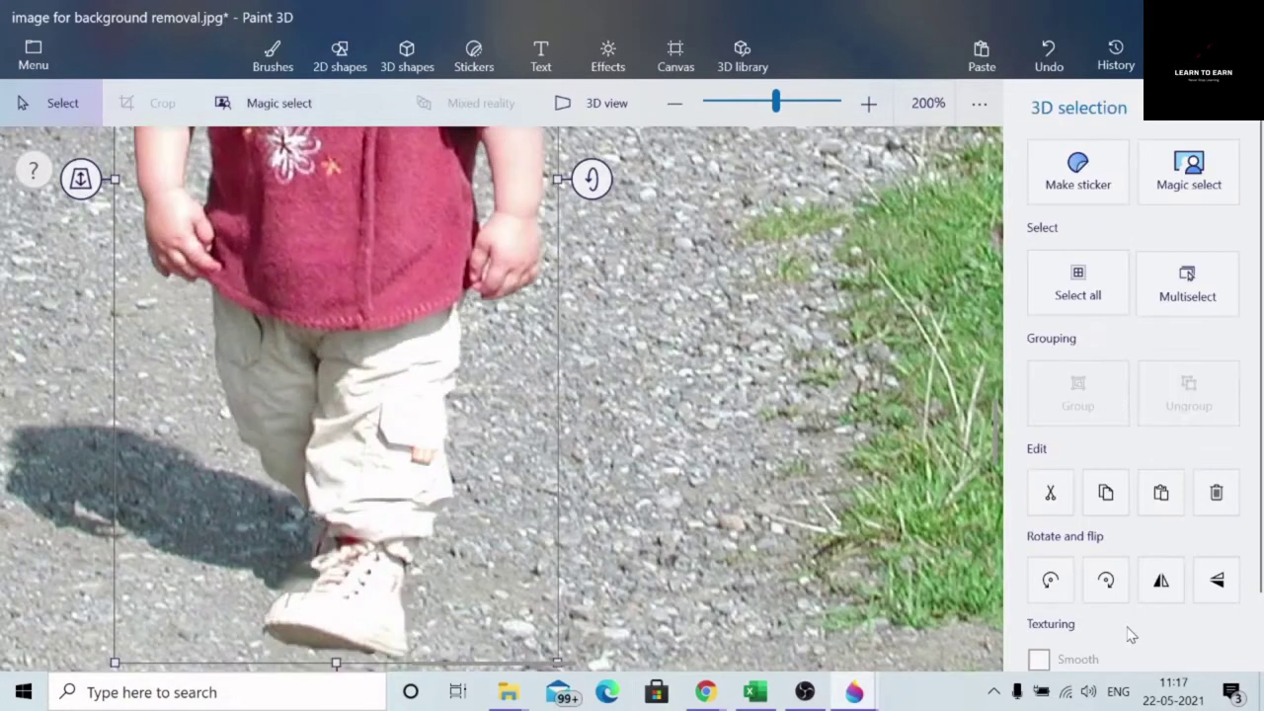
# Move the child's cutout onto the gravel to the left of its remaining shadow and copy it
pyautogui.moveTo(347, 293); pyautogui.dragTo(571, 503)
pyautogui.scroll(-5, 635, 387)
pyautogui.moveTo(690, 383); pyautogui.dragTo(485, 402)
pyautogui.press('ctrl')
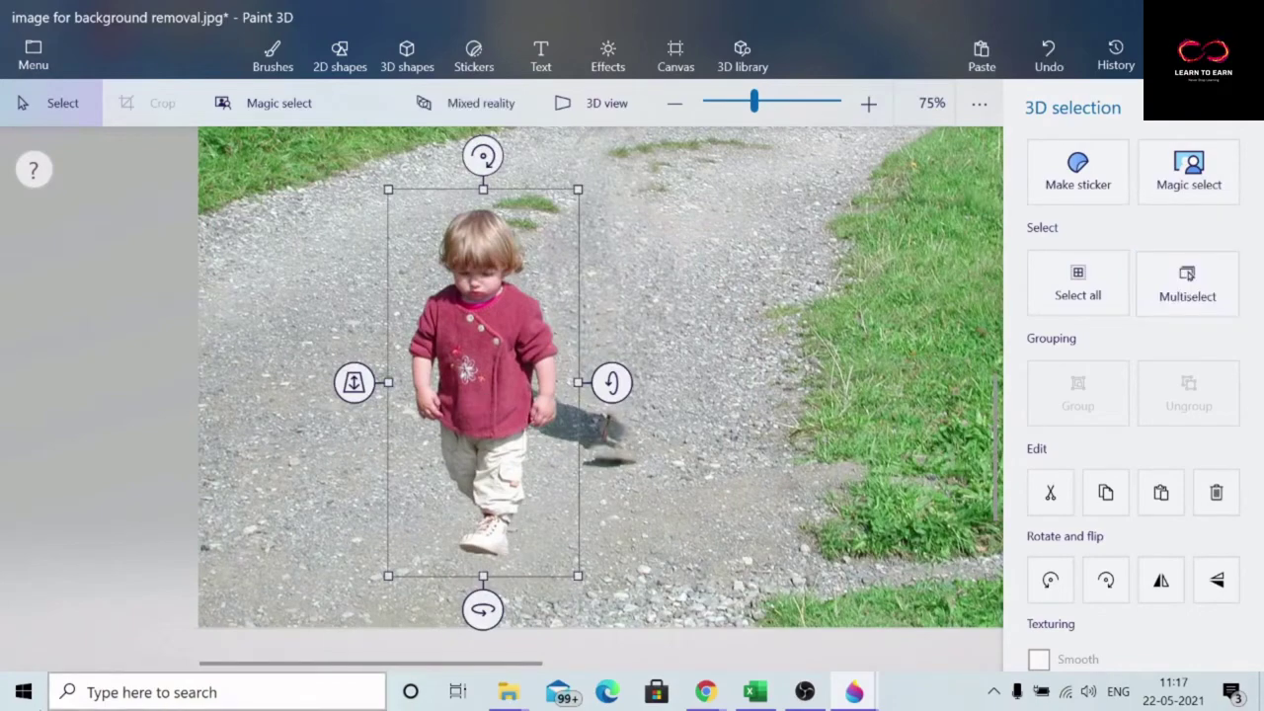
# Switch to Word, create a blank document and paste the copied child's cutout into it
pyautogui.click(22, 697)
pyautogui.scroll(-15, 100, 484)
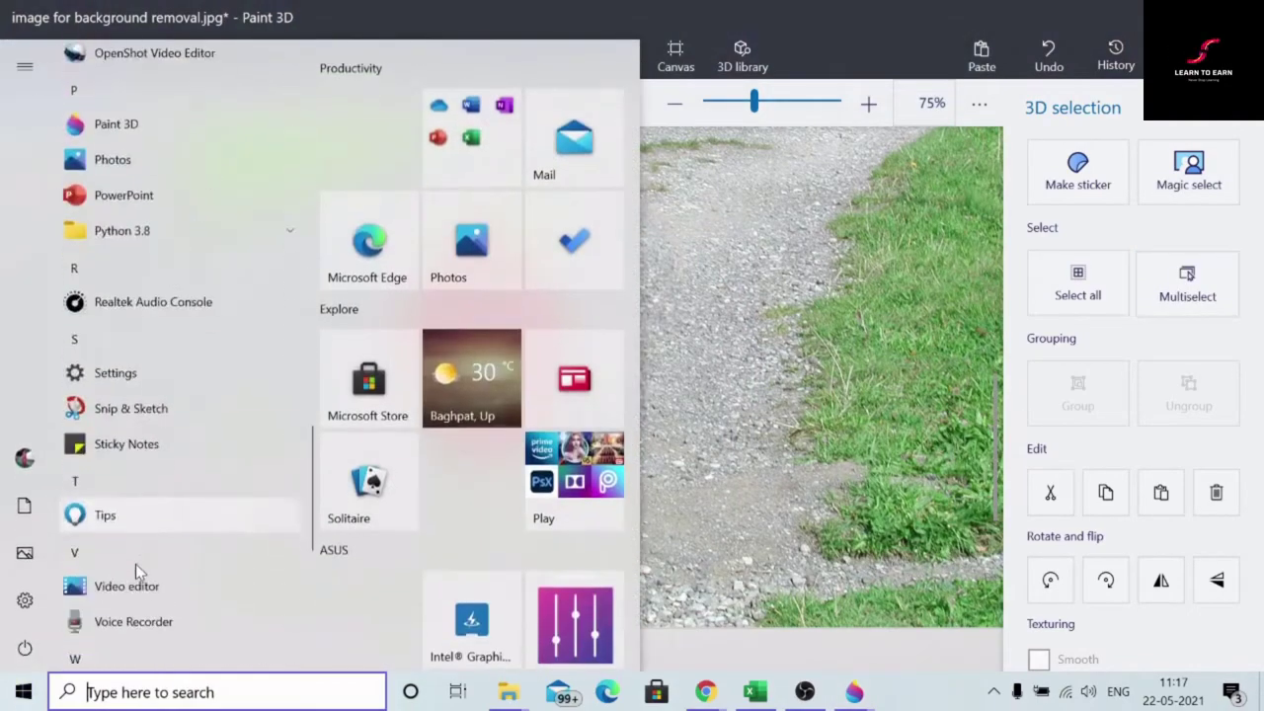
pyautogui.click(121, 387)
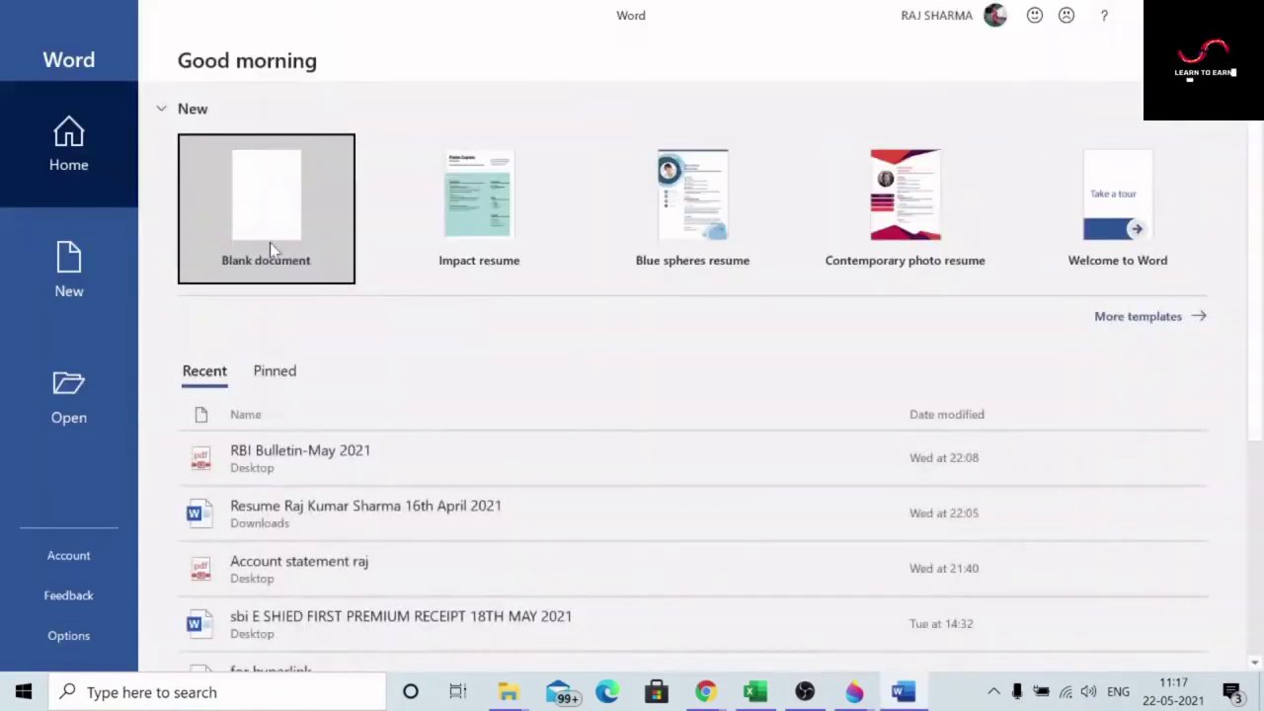
pyautogui.click(269, 245)
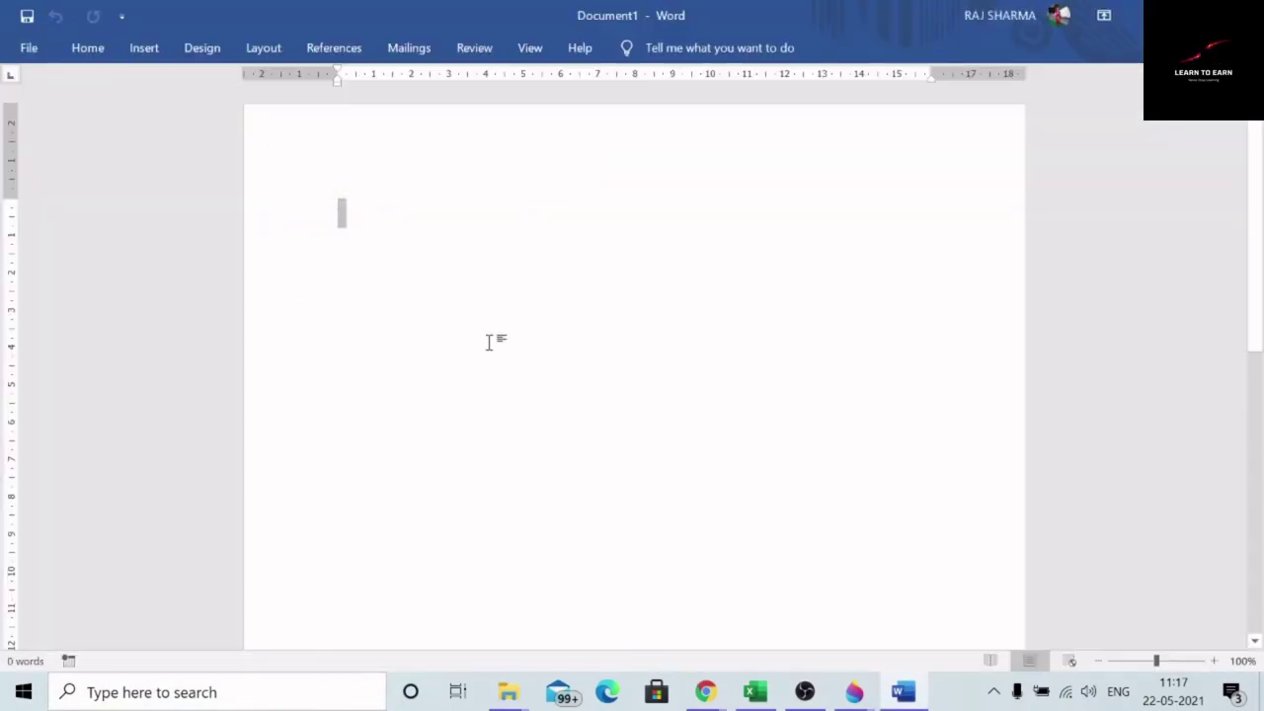
pyautogui.hotkey('ctrl', 'v')
pyautogui.scroll(-4, 508, 410)
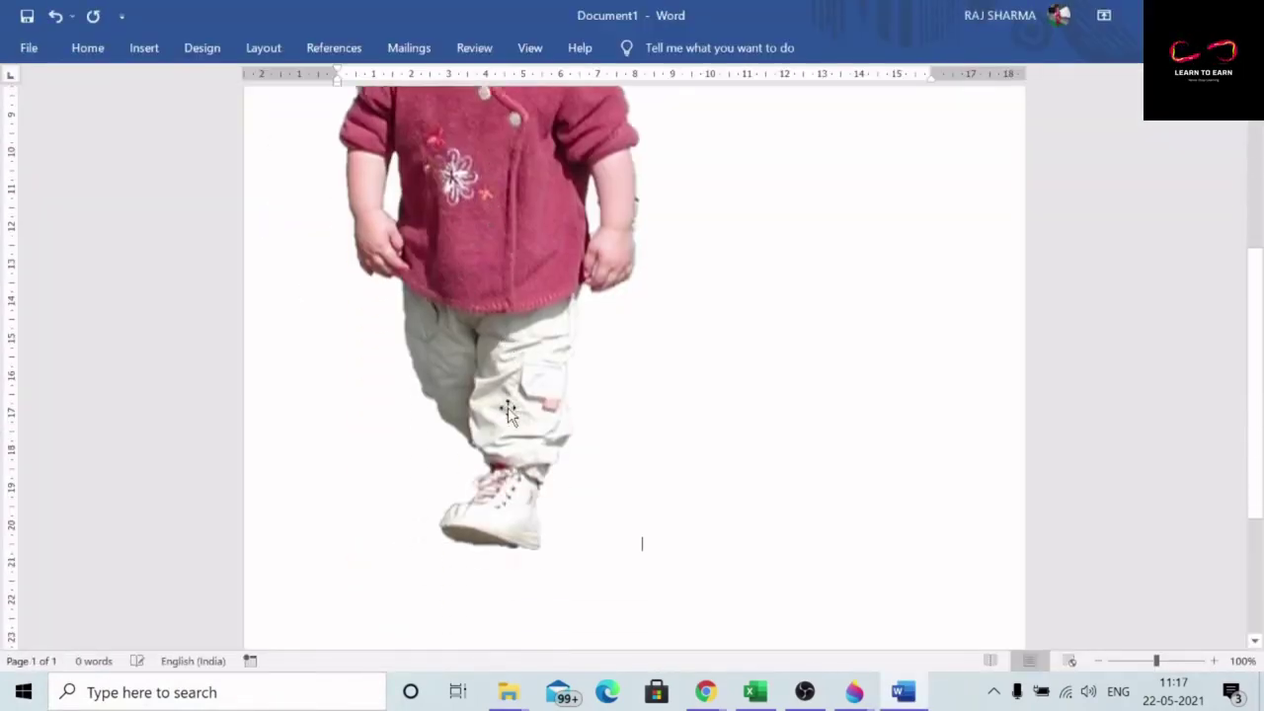
# Shrink the pasted child's picture to a small size on the page, and stretch it wider horizontally
pyautogui.scroll(3, 509, 410)
pyautogui.click(512, 397)
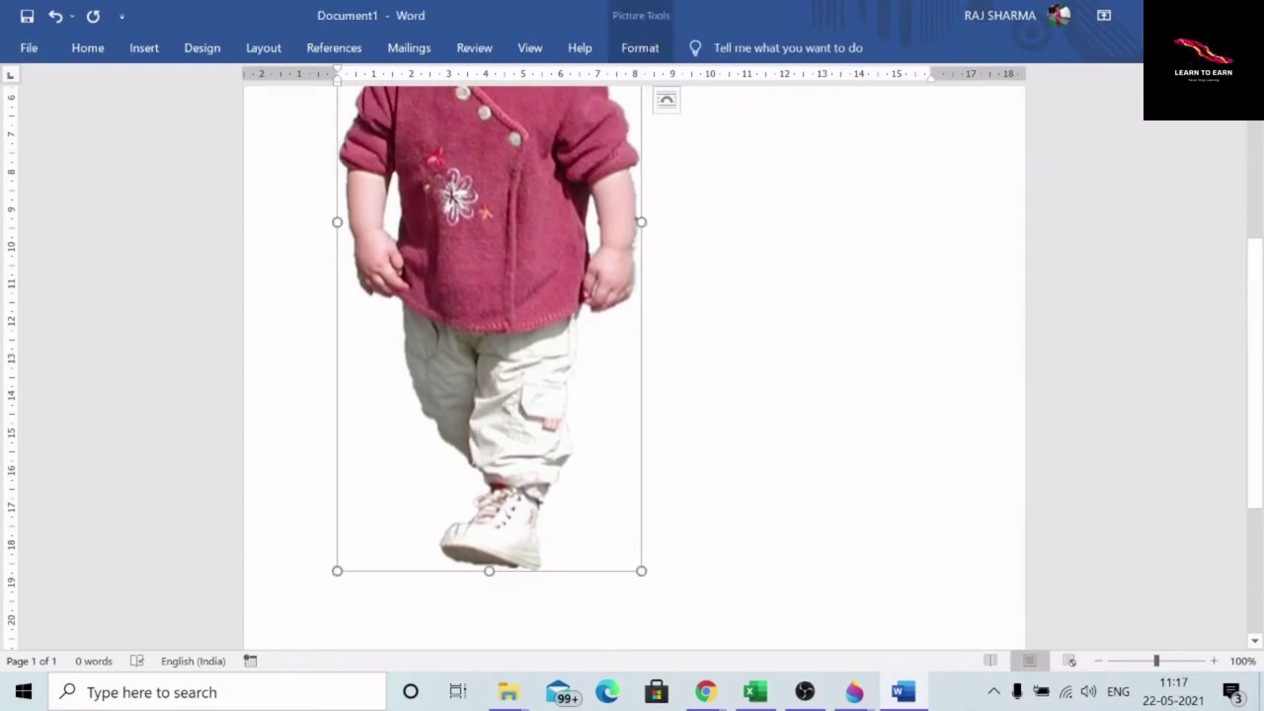
pyautogui.moveTo(635, 570); pyautogui.dragTo(471, 309)
pyautogui.scroll(5, 648, 361)
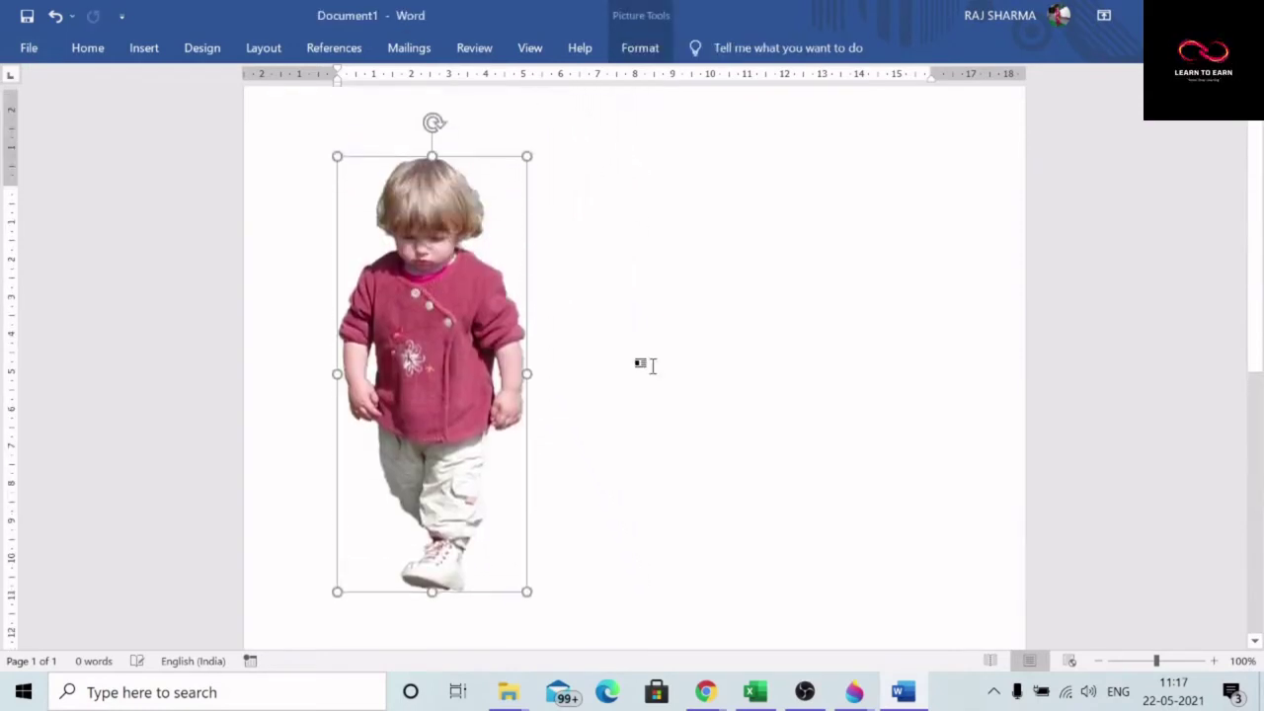
pyautogui.moveTo(526, 185); pyautogui.dragTo(451, 260)
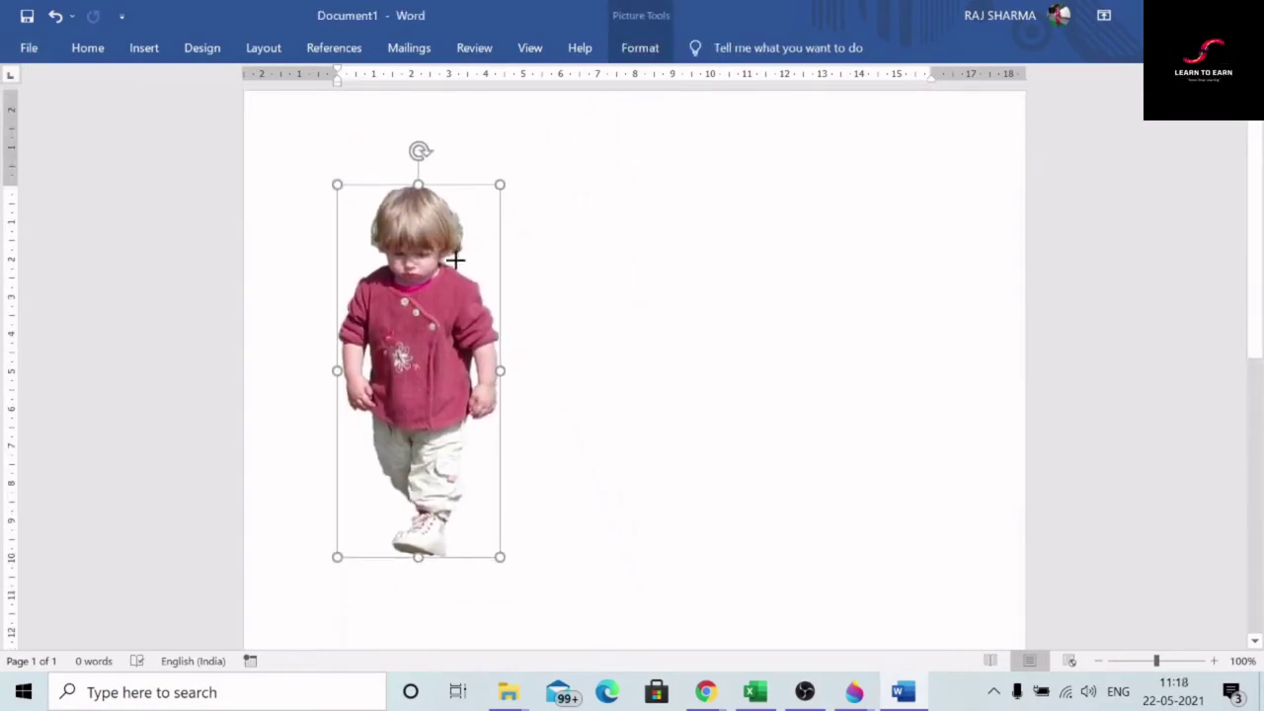
pyautogui.moveTo(477, 515); pyautogui.dragTo(415, 359)
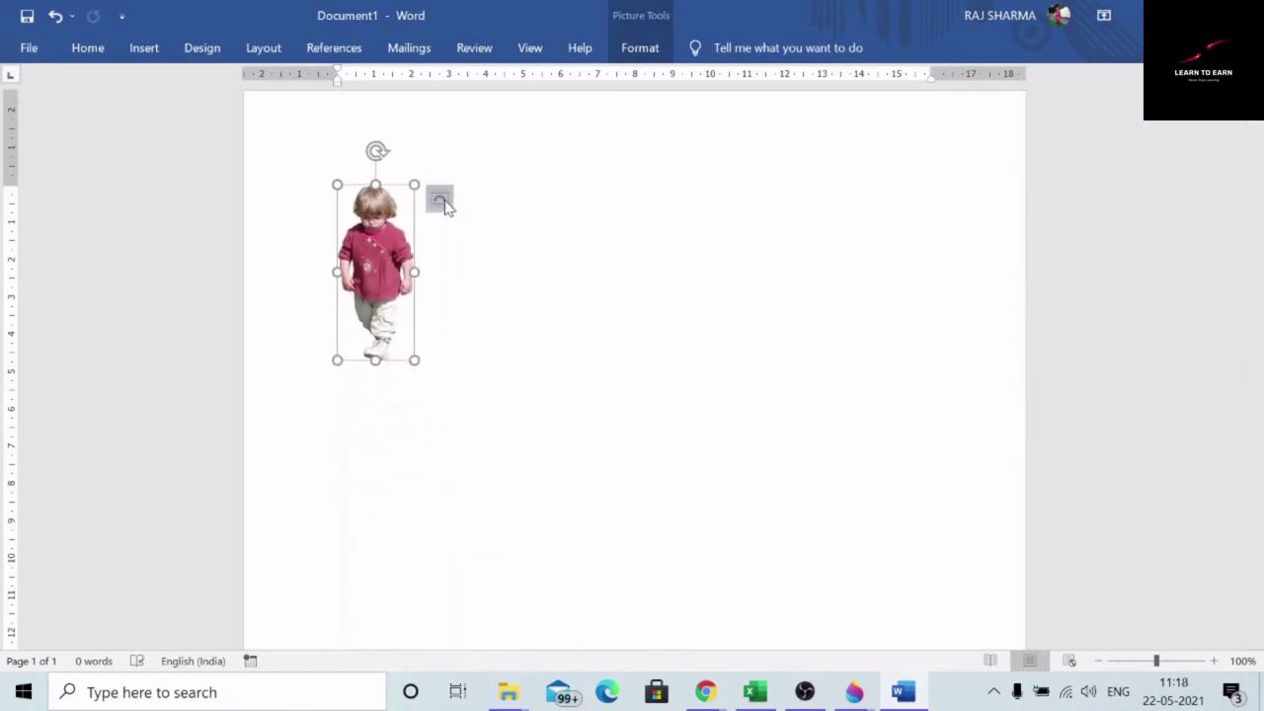
pyautogui.moveTo(414, 271); pyautogui.dragTo(494, 274)
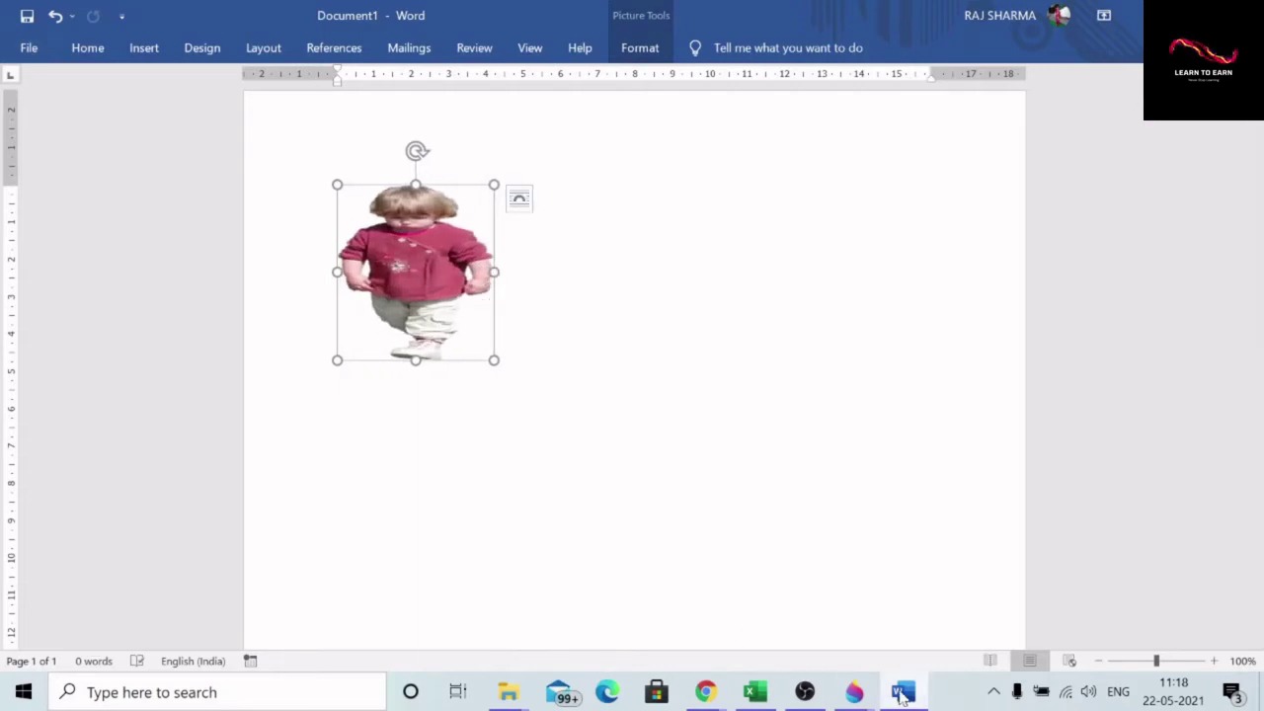
# Switch back to the Paint 3D window with the photo and turn off Show canvas to hide the background
pyautogui.moveTo(855, 691)
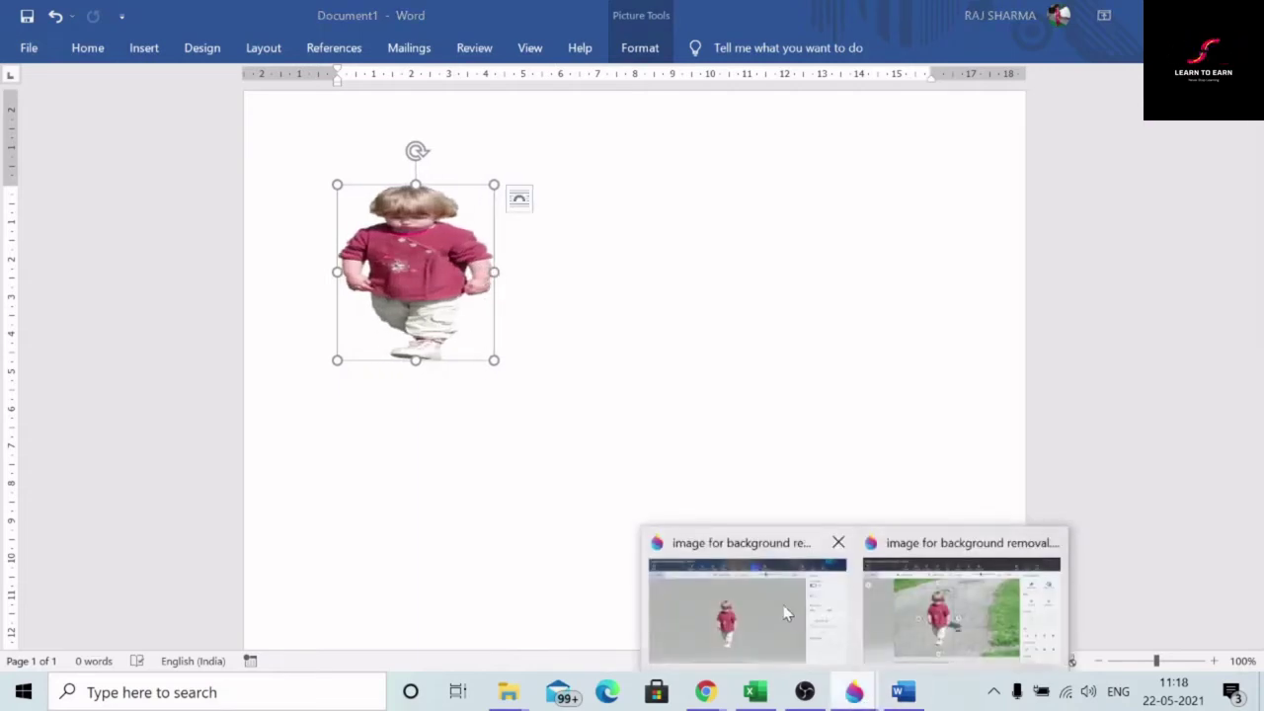
pyautogui.click(936, 644)
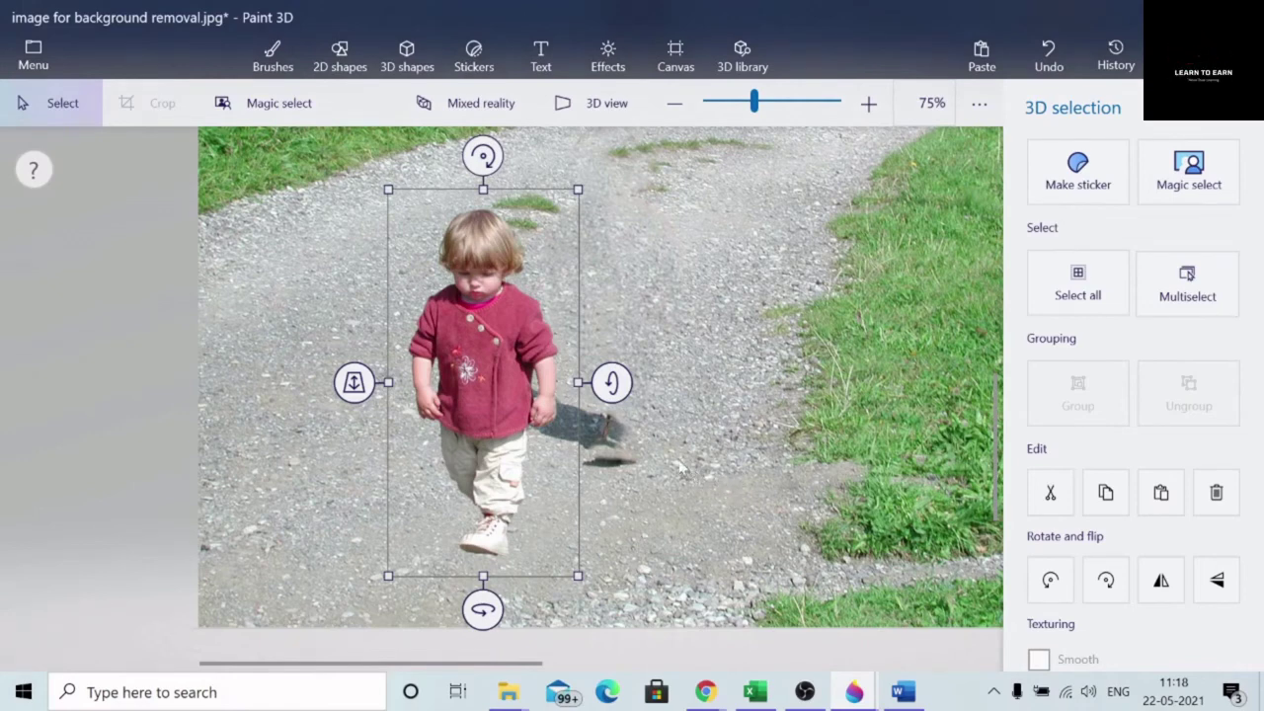
pyautogui.click(499, 368)
pyautogui.click(494, 371)
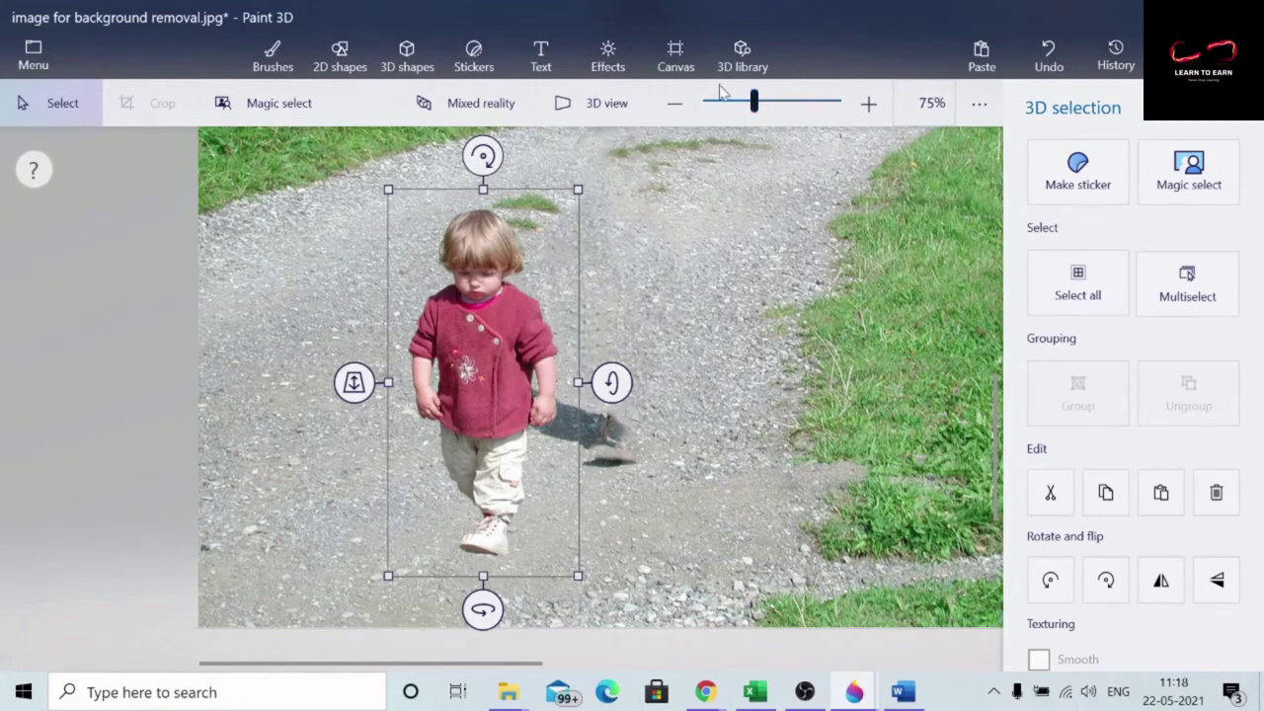
pyautogui.click(675, 54)
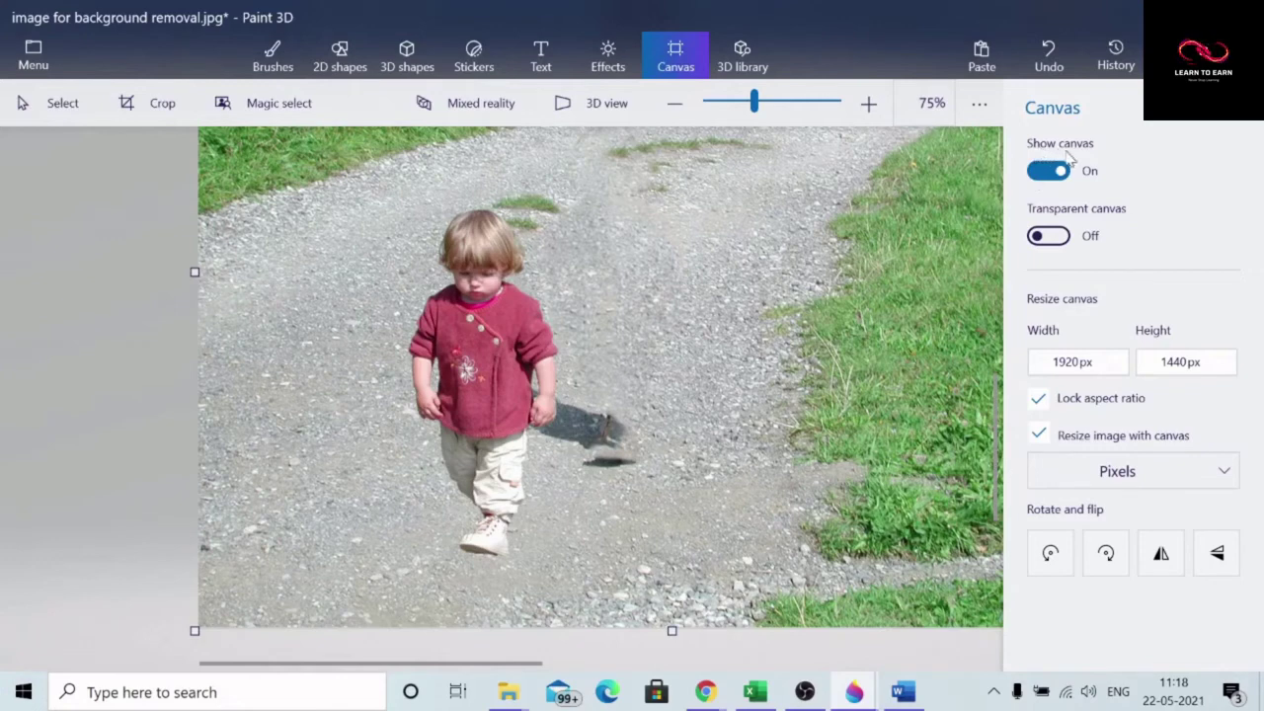
pyautogui.click(1047, 173)
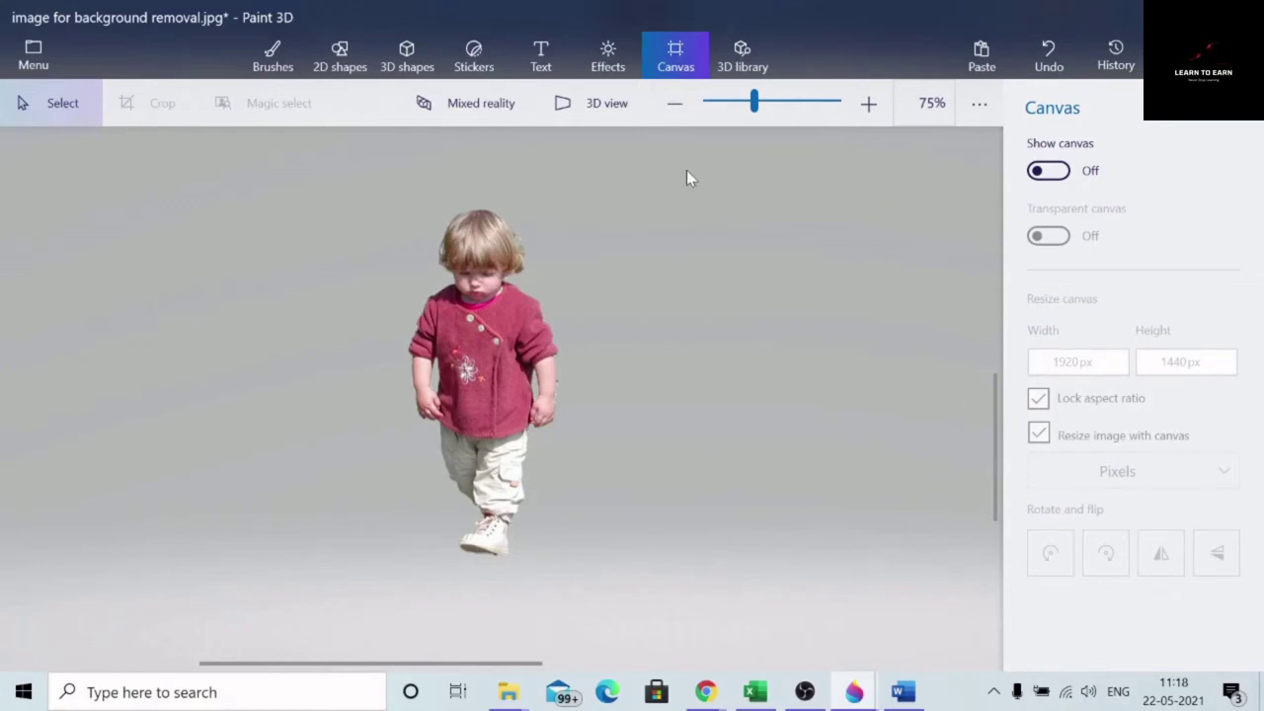
# Set up saving a copy of the cutout as a PNG image with Transparency enabled
pyautogui.click(35, 60)
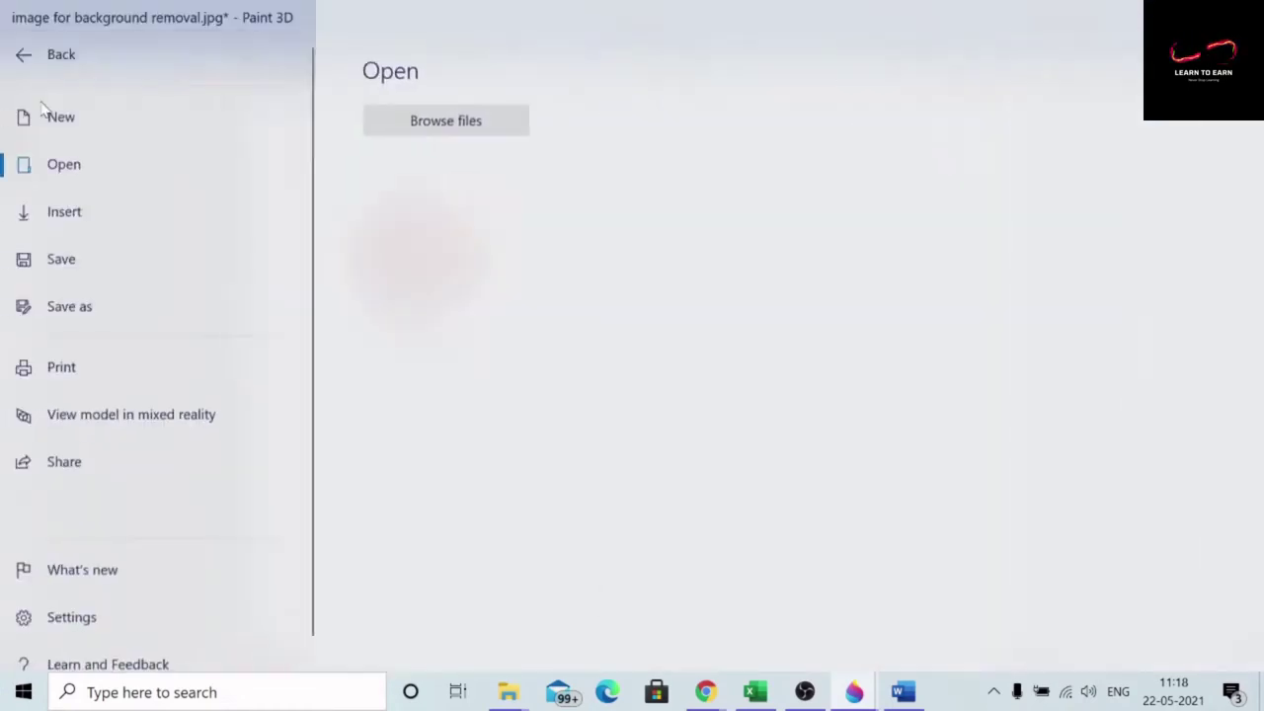
pyautogui.click(67, 313)
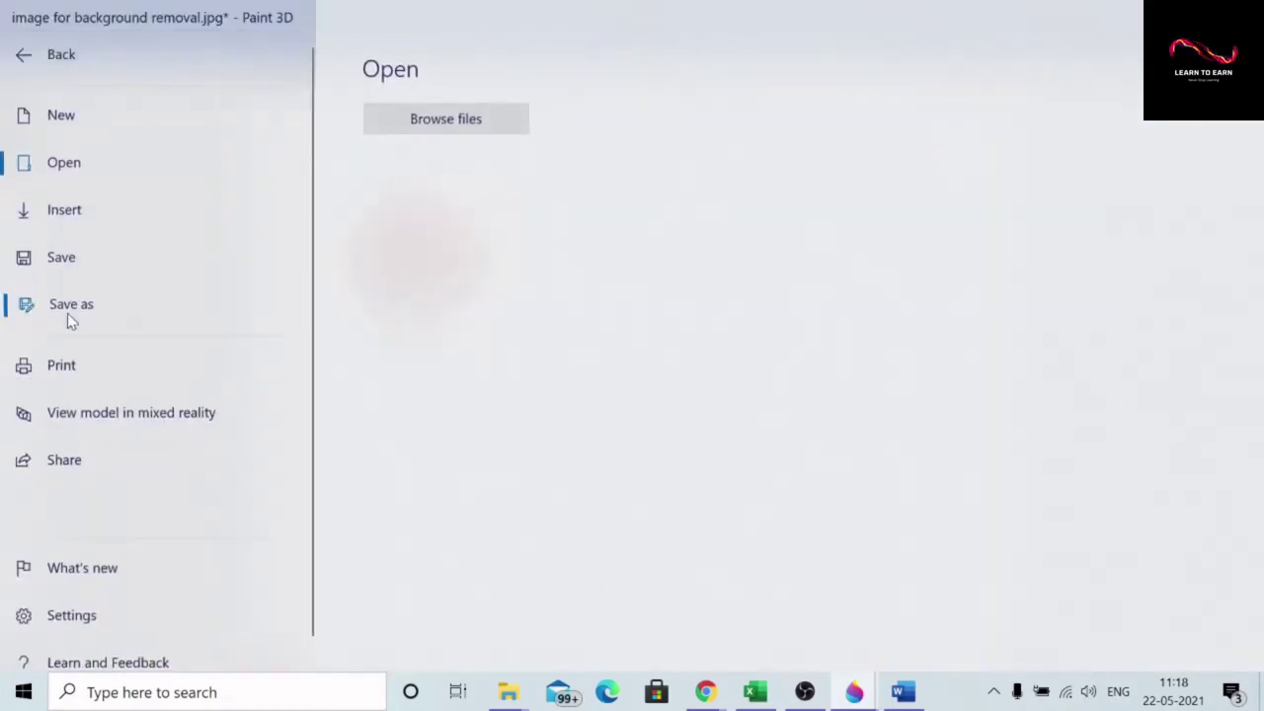
pyautogui.click(419, 188)
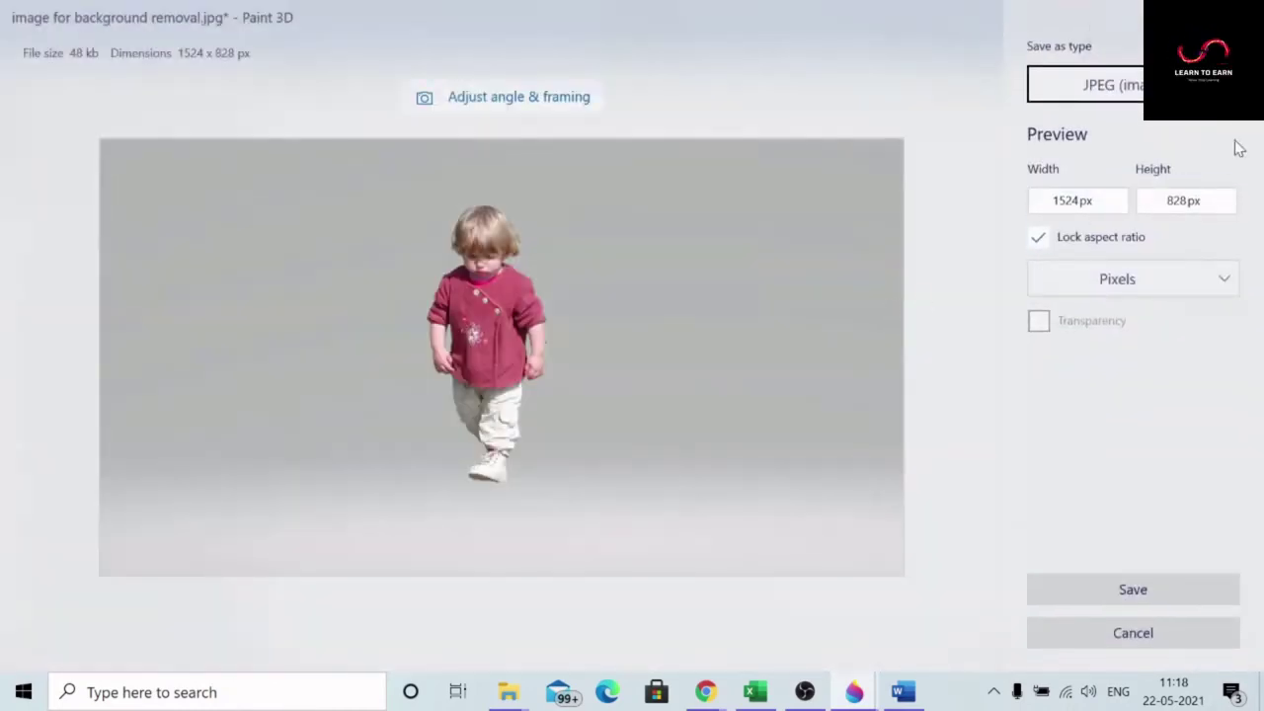
pyautogui.click(1184, 84)
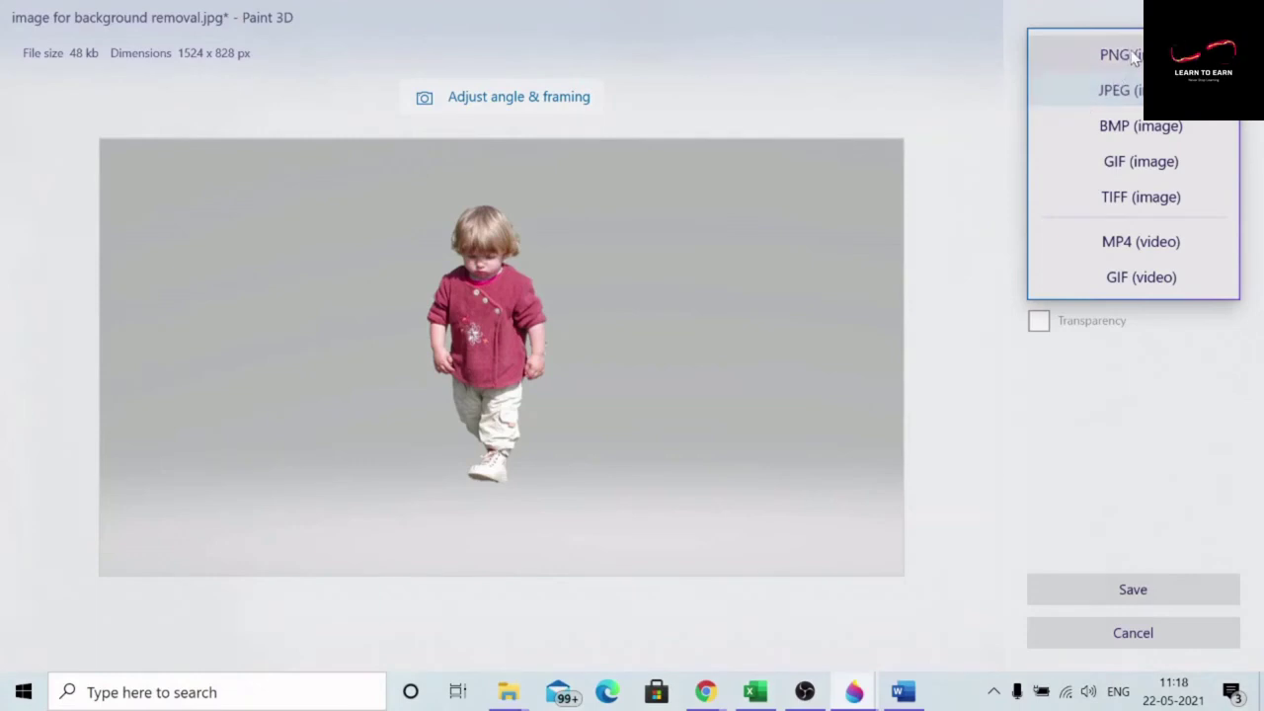
pyautogui.click(1101, 56)
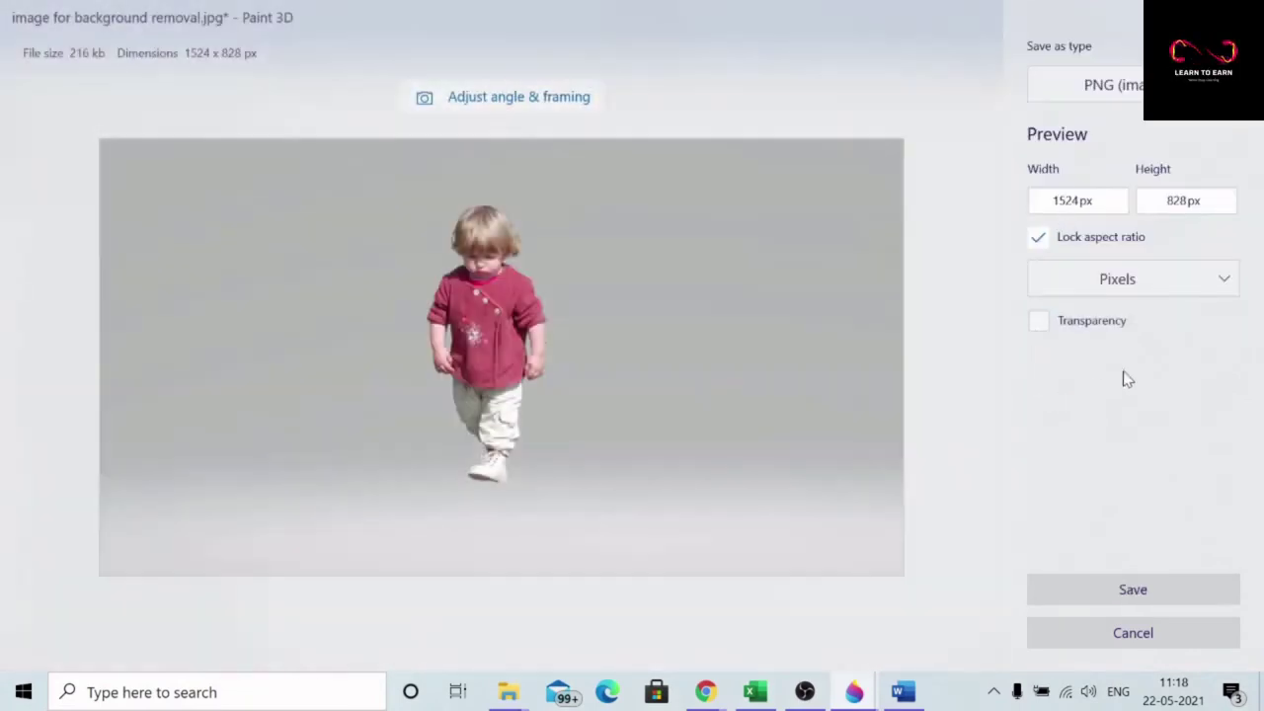
pyautogui.click(1039, 322)
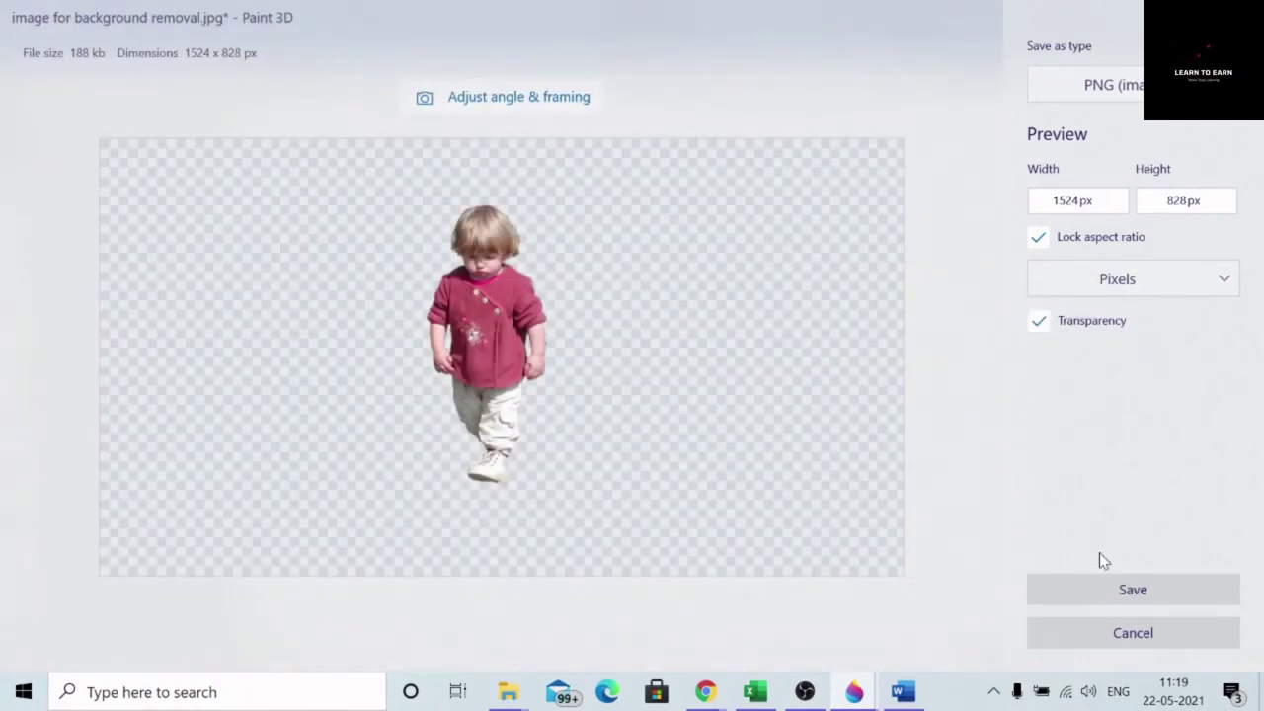
# Save the transparent PNG to the Desktop under the file name "test pic"
pyautogui.click(1136, 590)
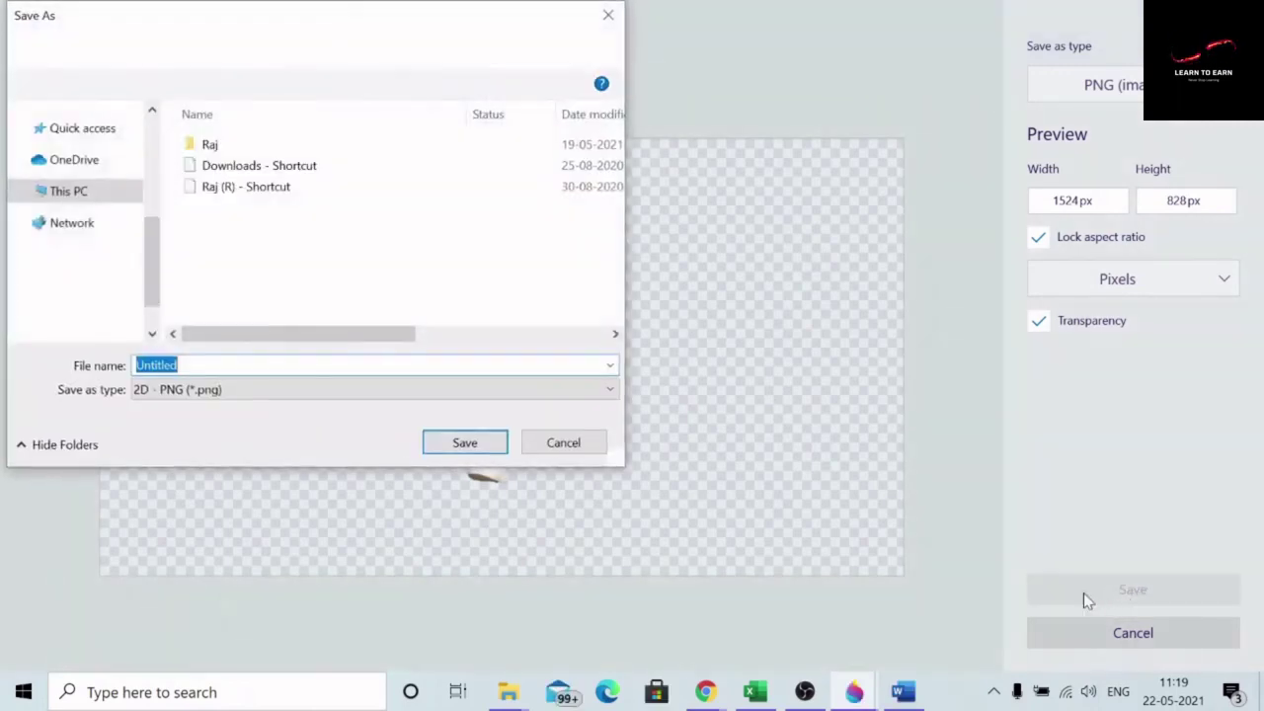
pyautogui.write('test pic')
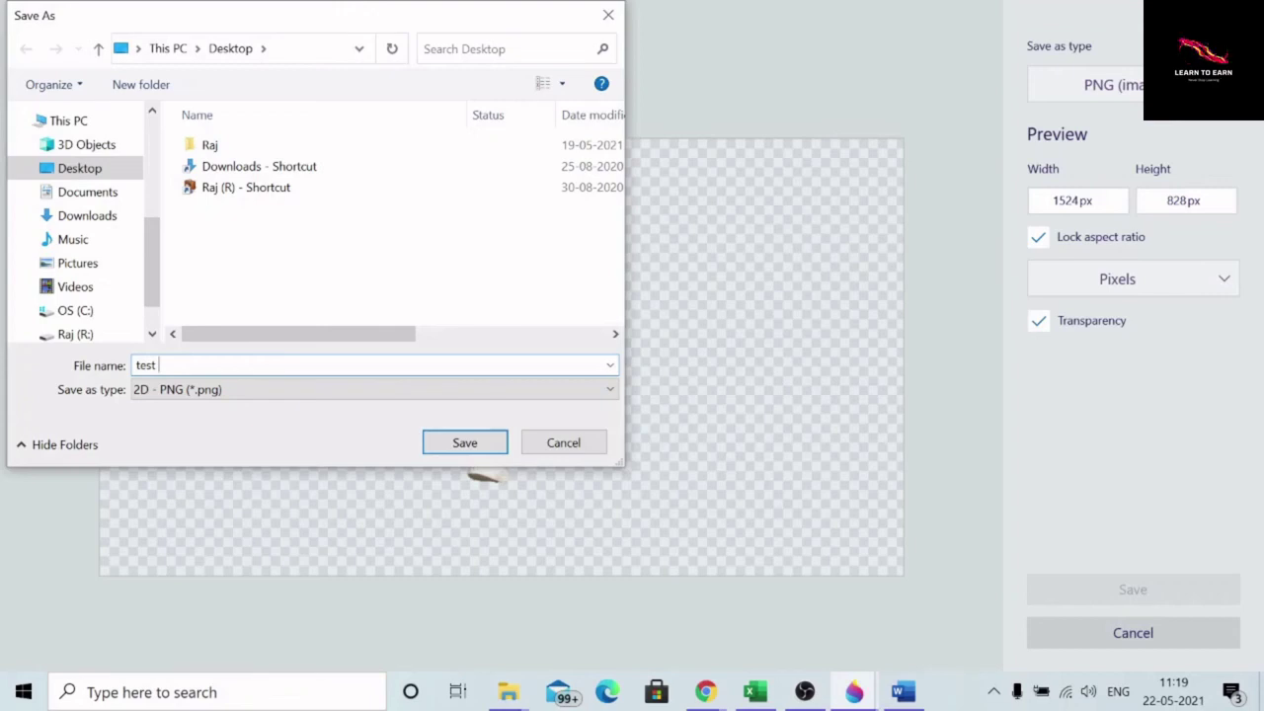
pyautogui.click(460, 443)
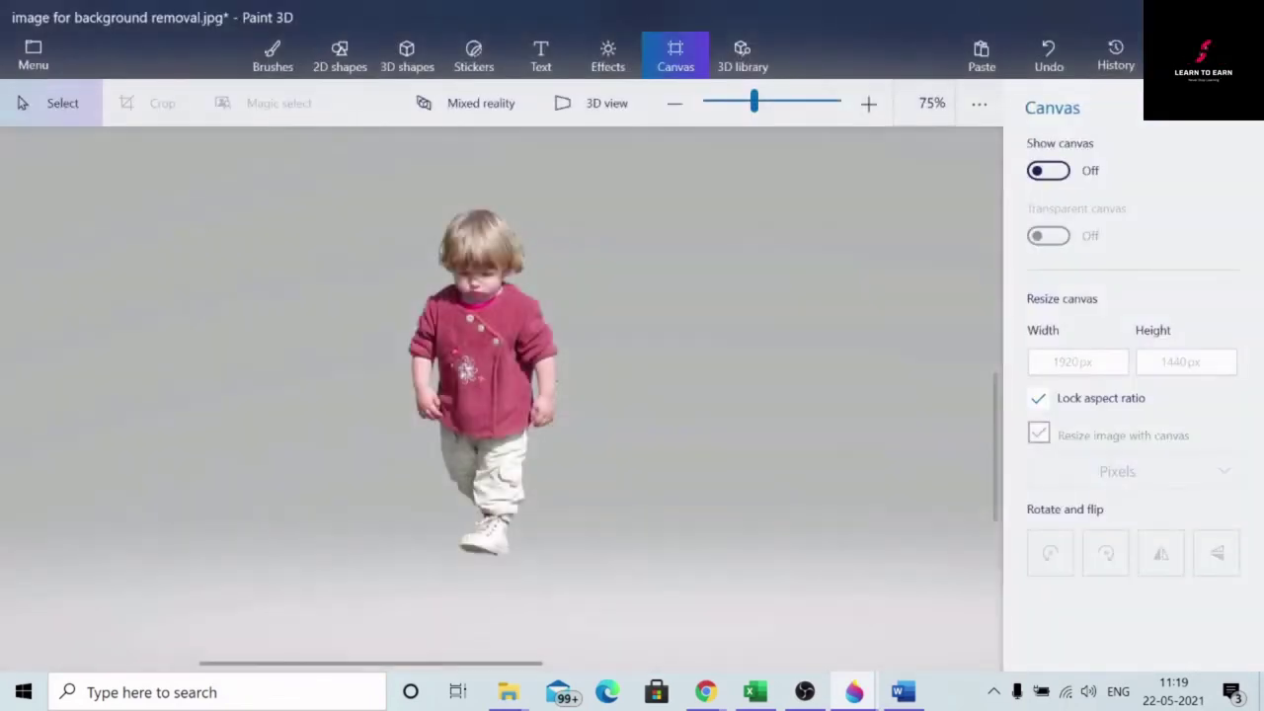
# Close Paint 3D and the Word document without saving the changes in either
pyautogui.click(1239, 16)
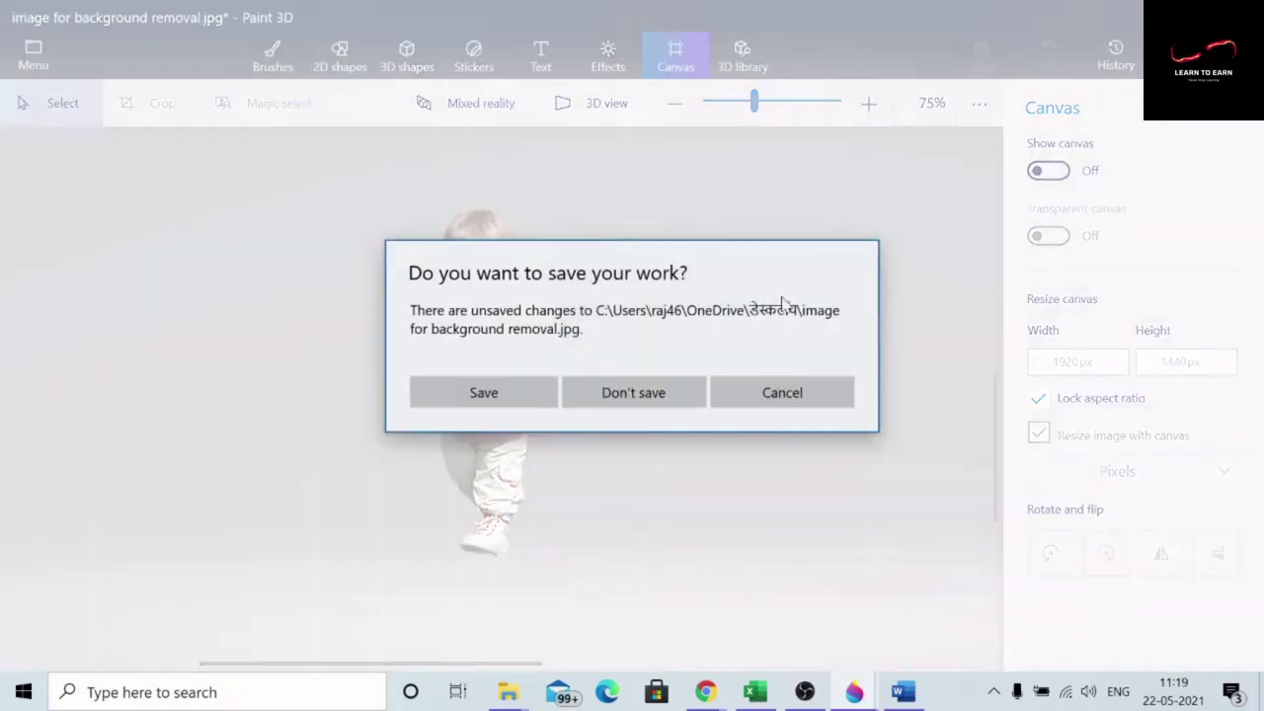
pyautogui.click(632, 392)
pyautogui.hotkey('alt', 'F4')
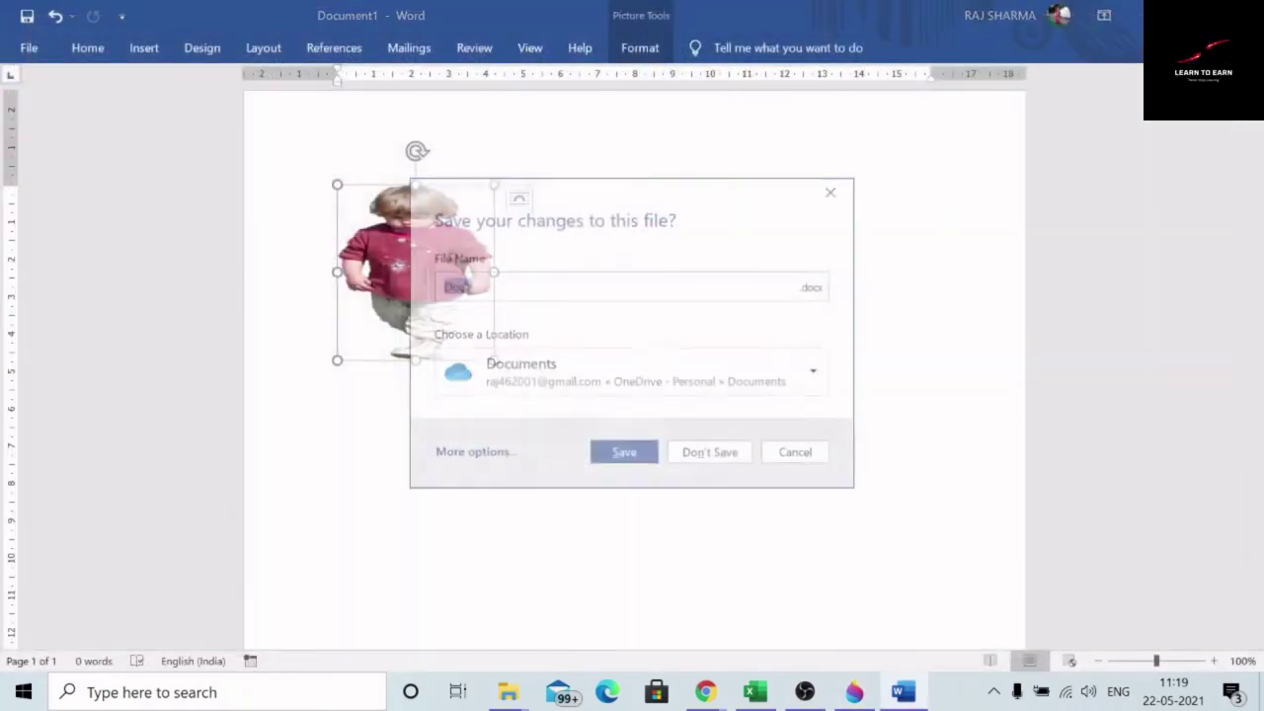
pyautogui.click(723, 460)
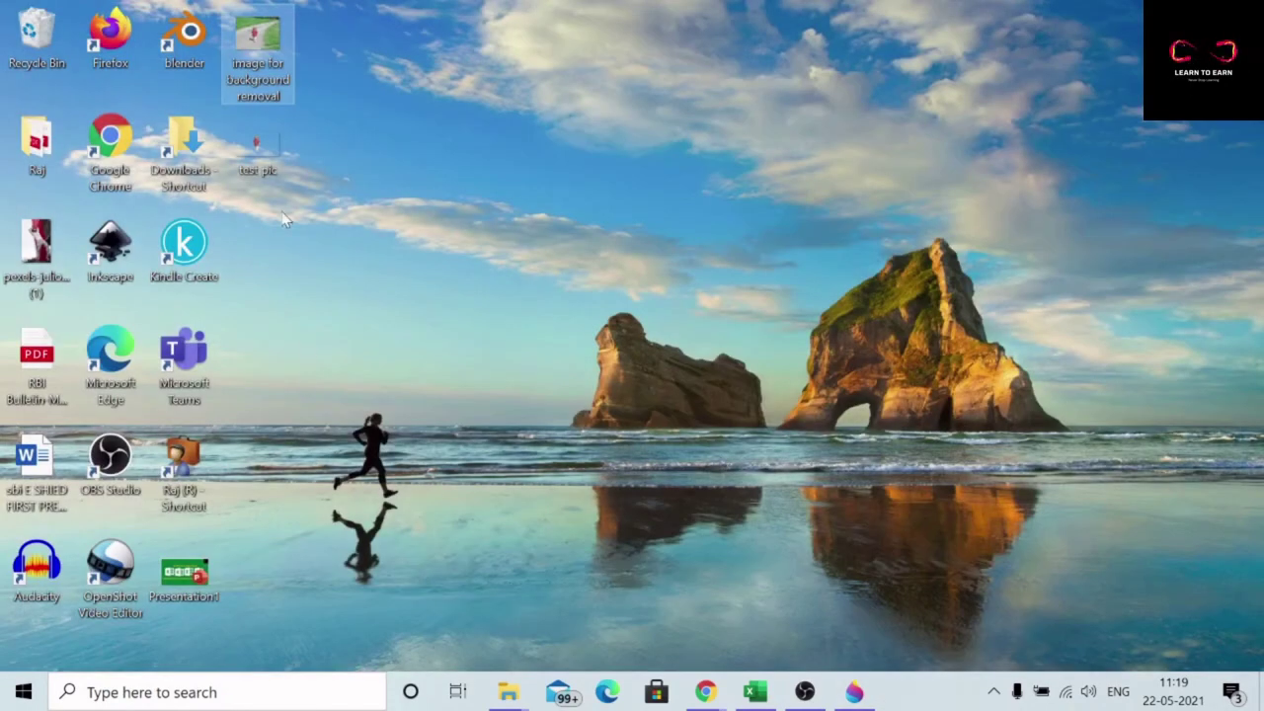
# Move the test pic file to an empty area of the desktop and paste its copy into a new blank Word document
pyautogui.moveTo(256, 148); pyautogui.dragTo(440, 292)
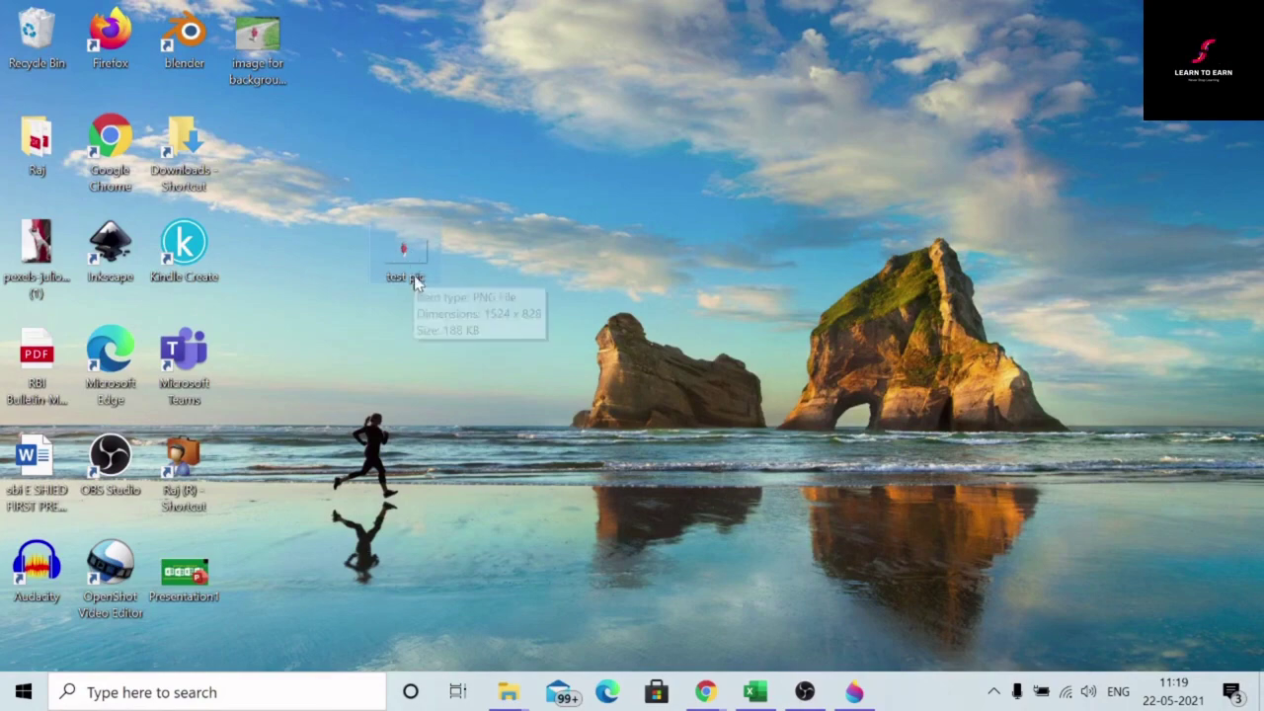
pyautogui.click(24, 691)
pyautogui.scroll(-15, 121, 588)
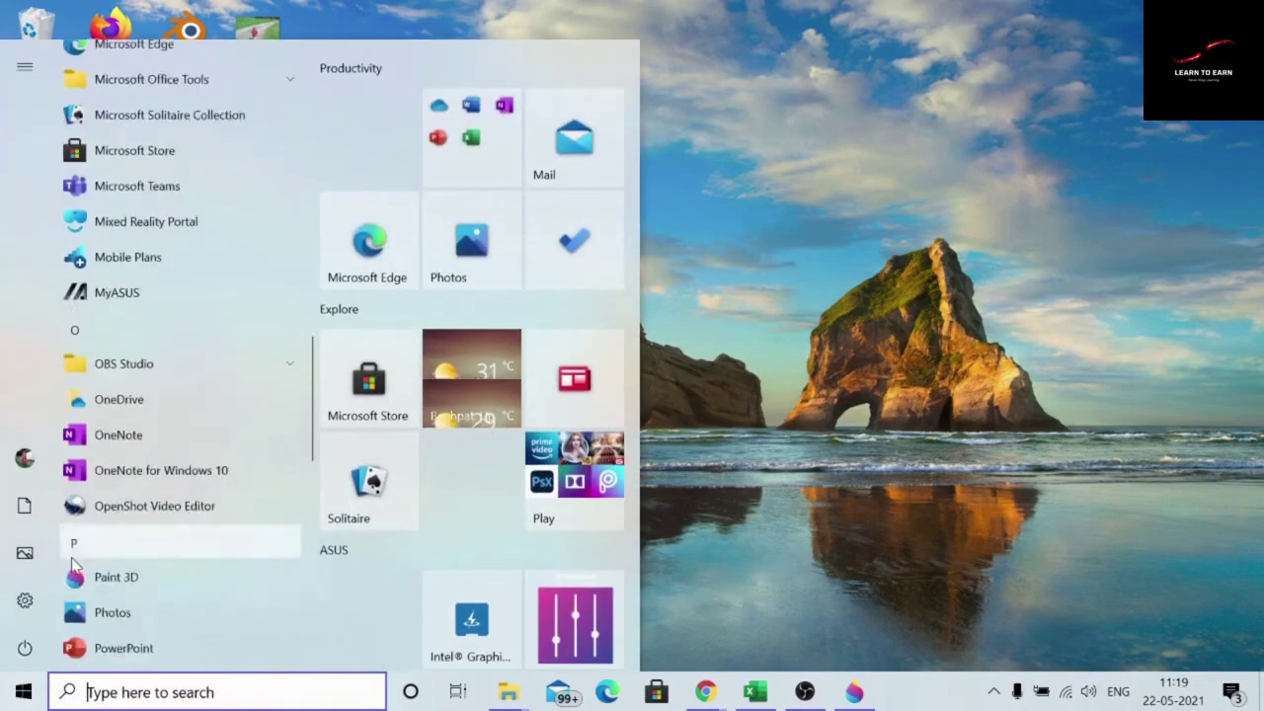
pyautogui.scroll(-3, 120, 588)
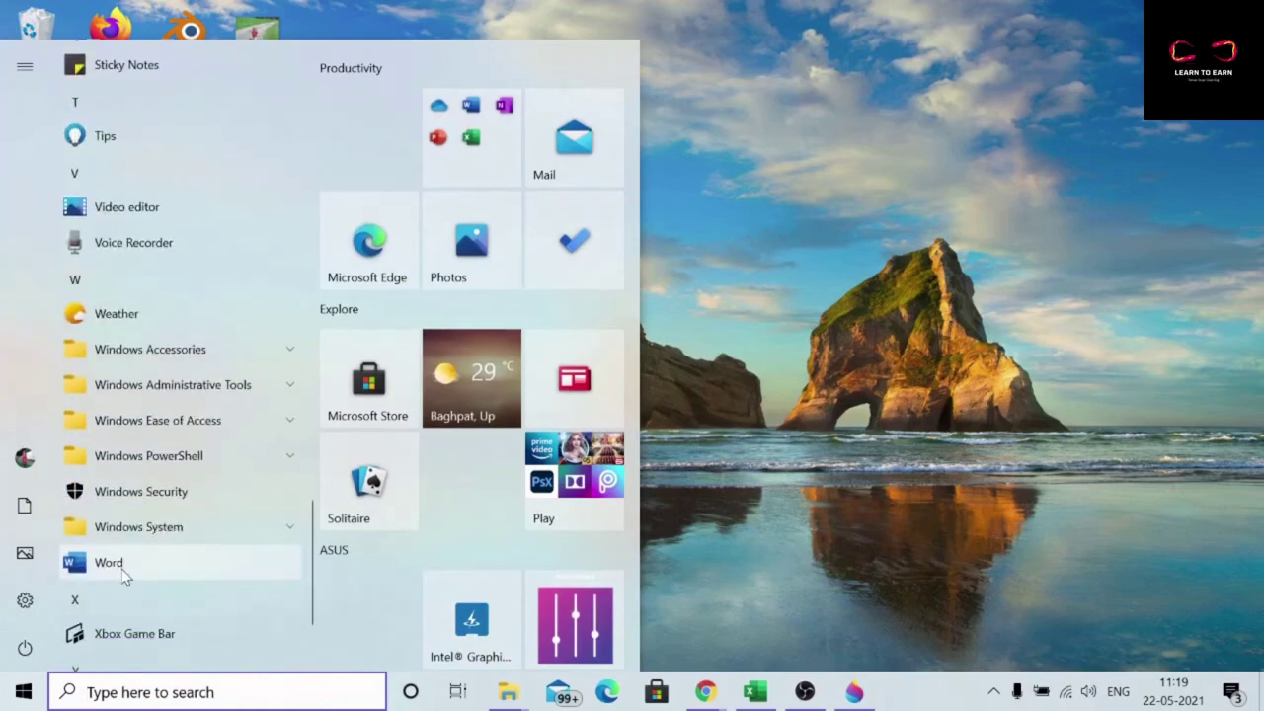
pyautogui.click(123, 563)
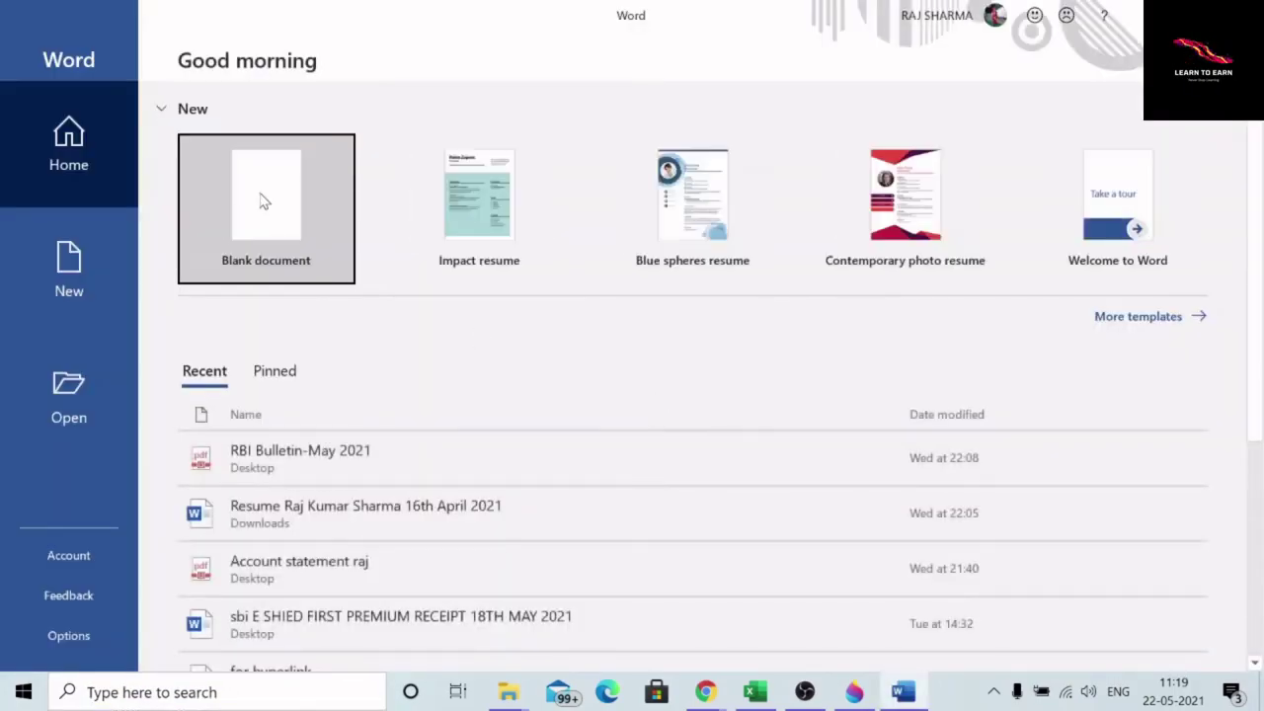
pyautogui.click(263, 200)
pyautogui.hotkey('ctrl', 'v')
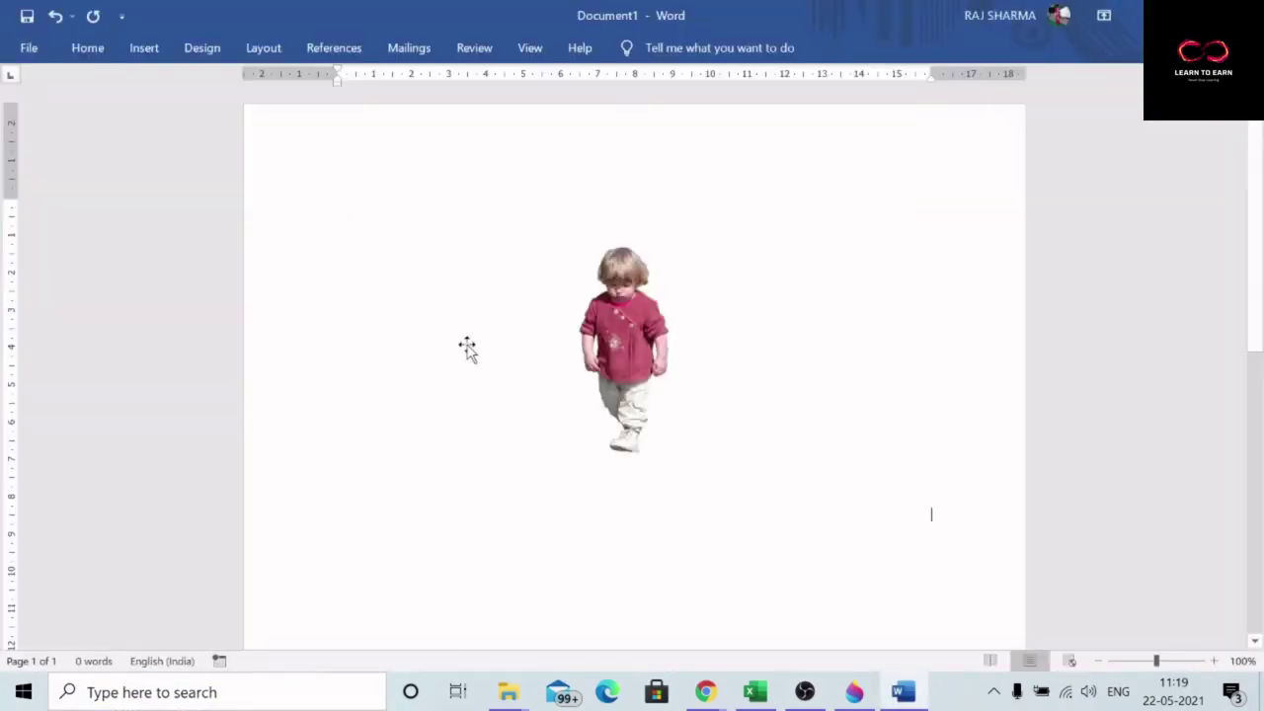